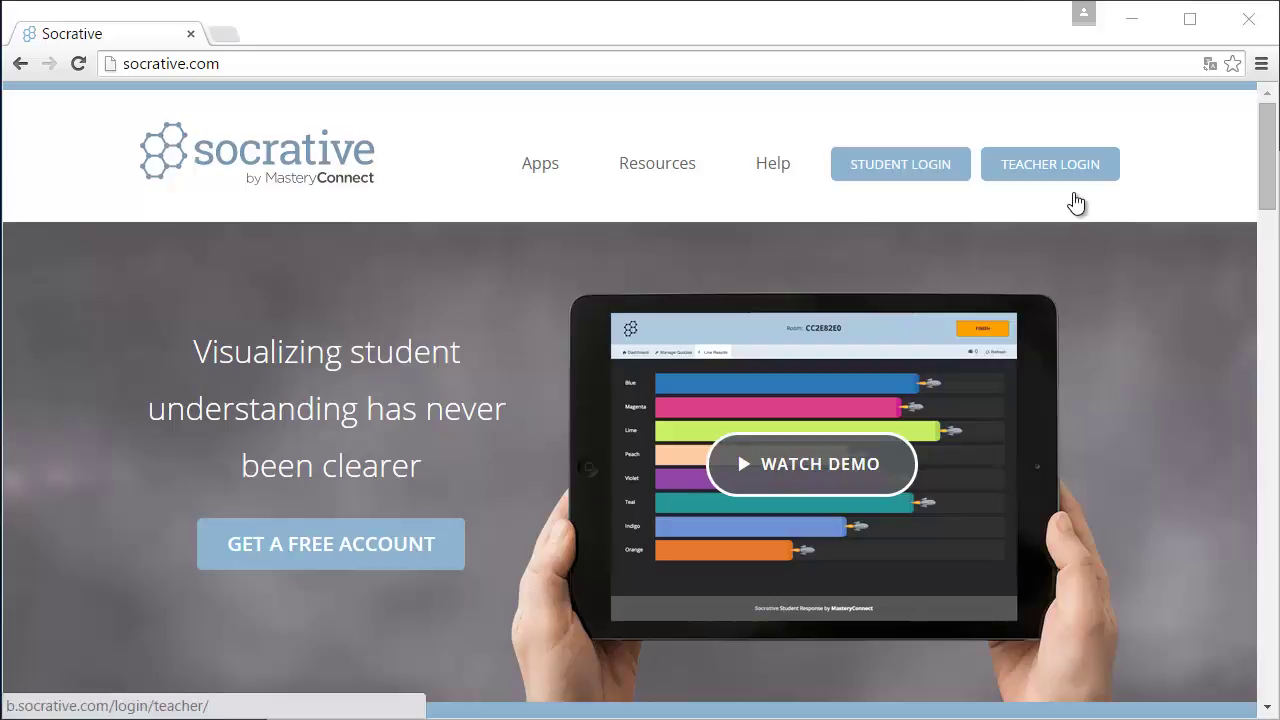
# Sign in to the Socrative teacher account with the account e-mail and password.
pyautogui.click(1066, 189)
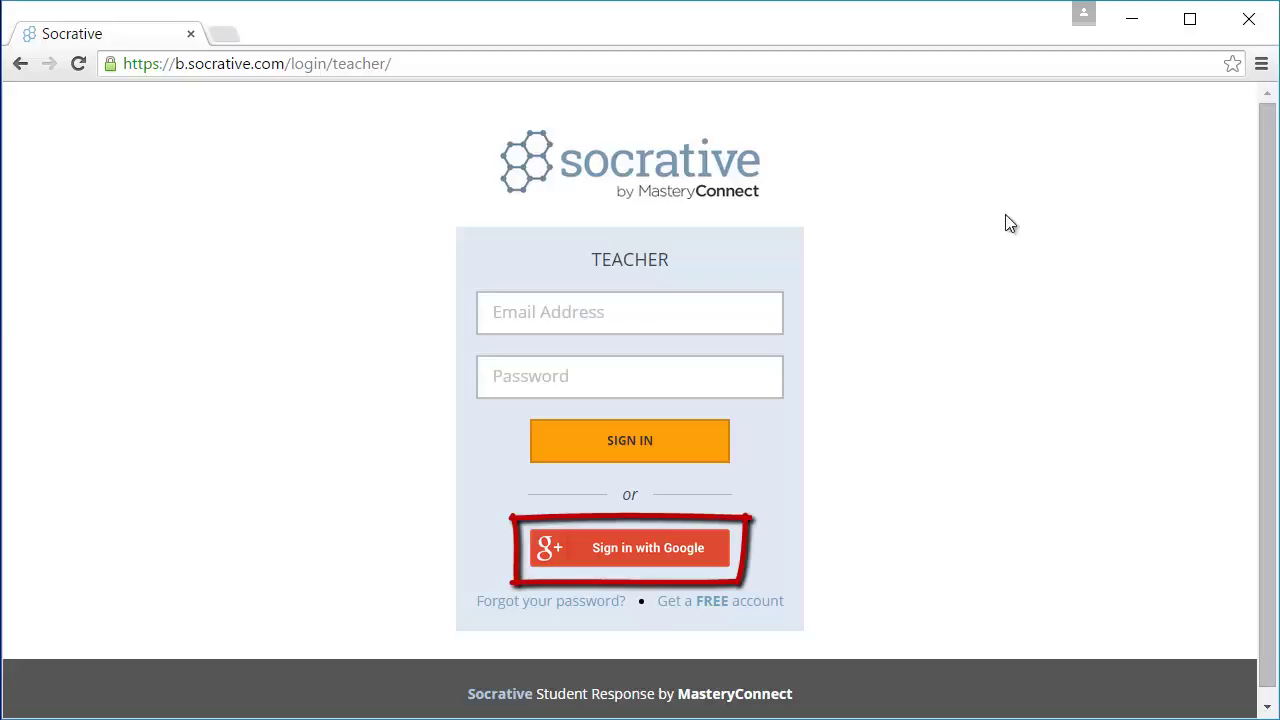
pyautogui.click(750, 323)
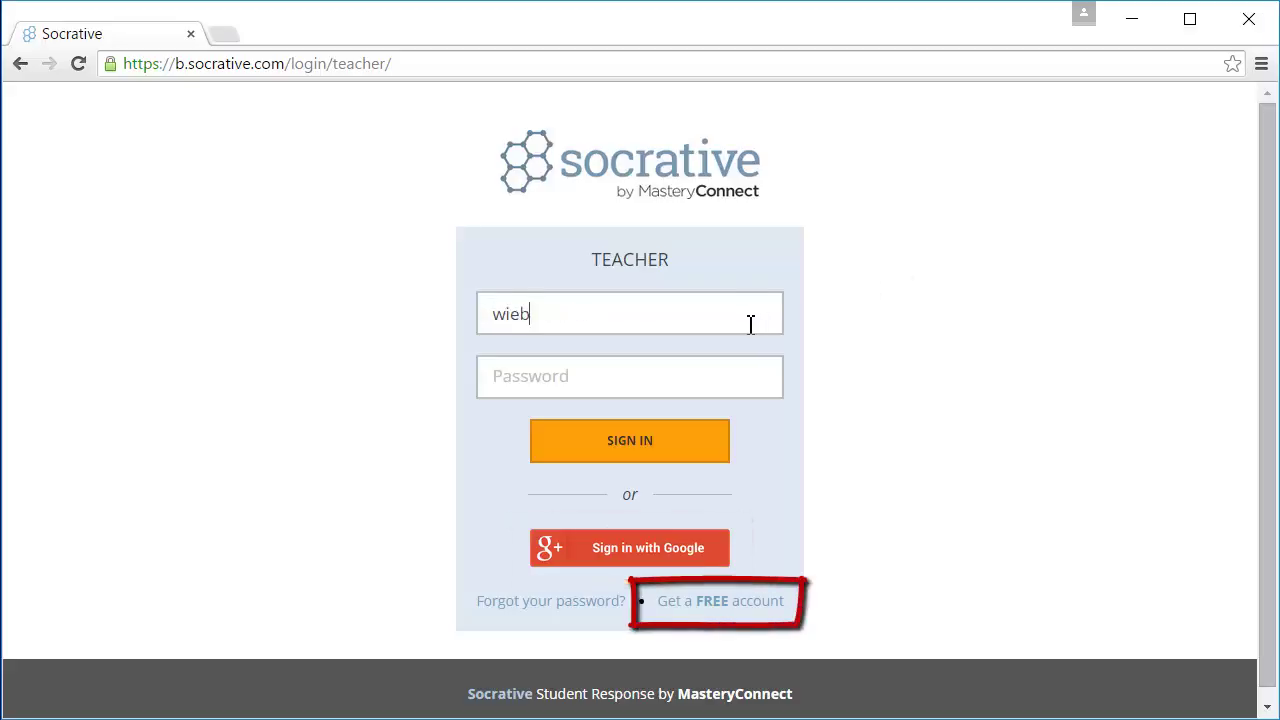
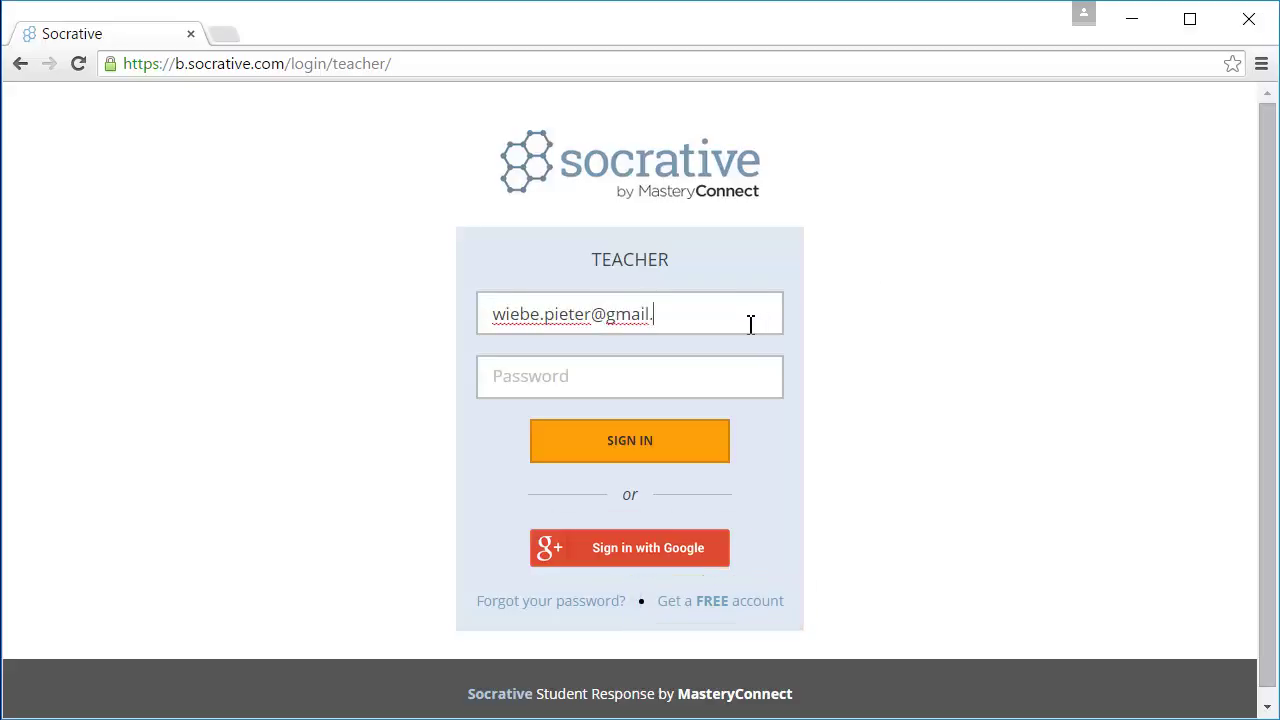
pyautogui.press('Tab')
pyautogui.write('•••••••••••')
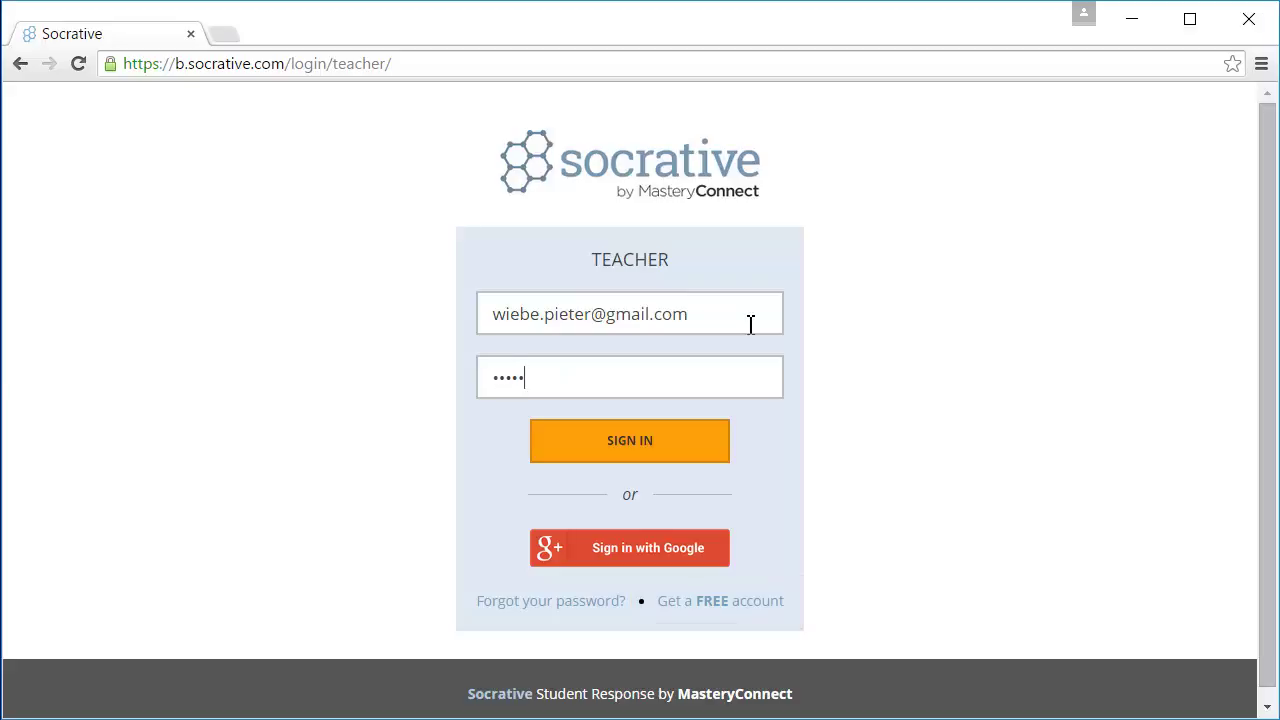
pyautogui.write('••••')
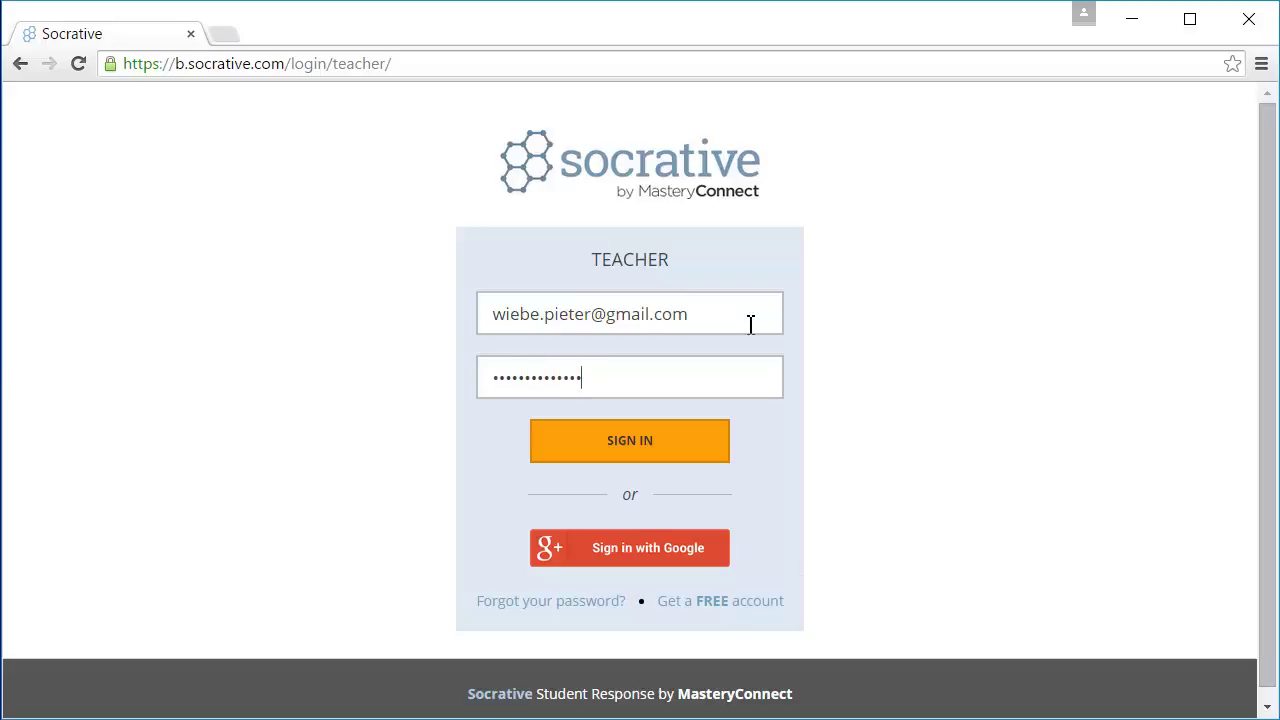
pyautogui.click(690, 452)
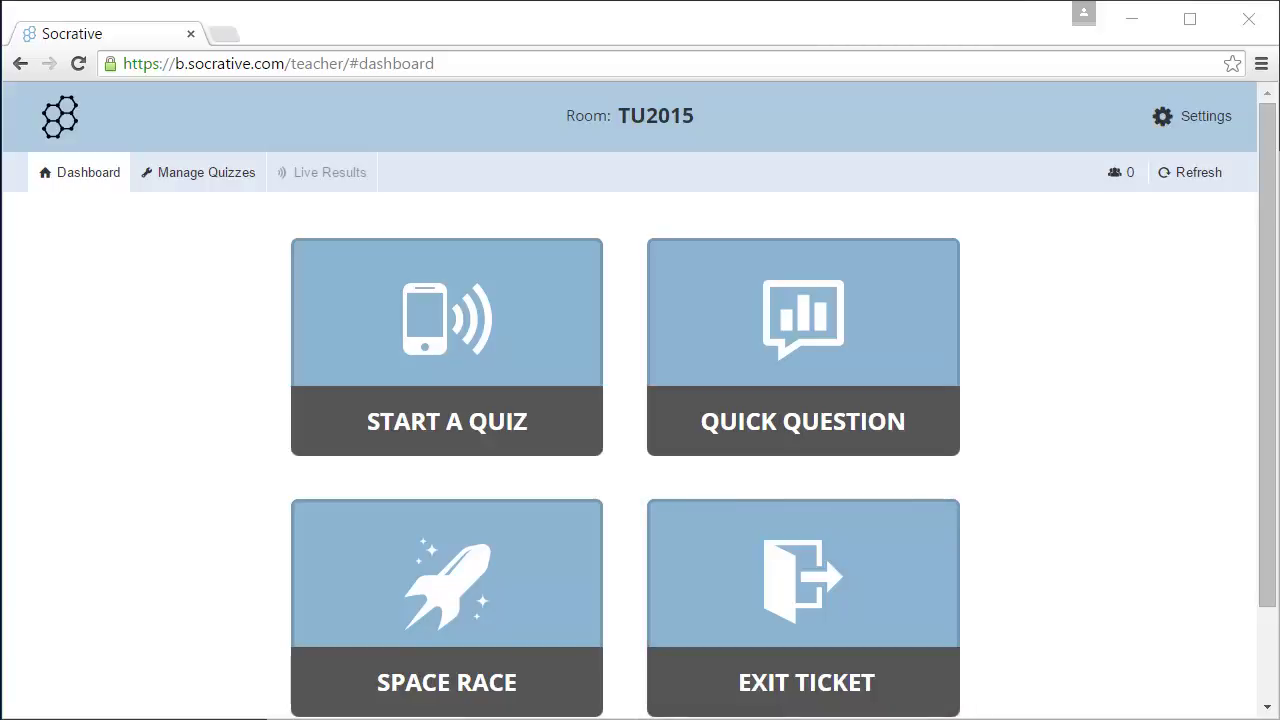
# Create a new quiz from Manage Quizzes and name it 'Fruits'.
pyautogui.click(200, 186)
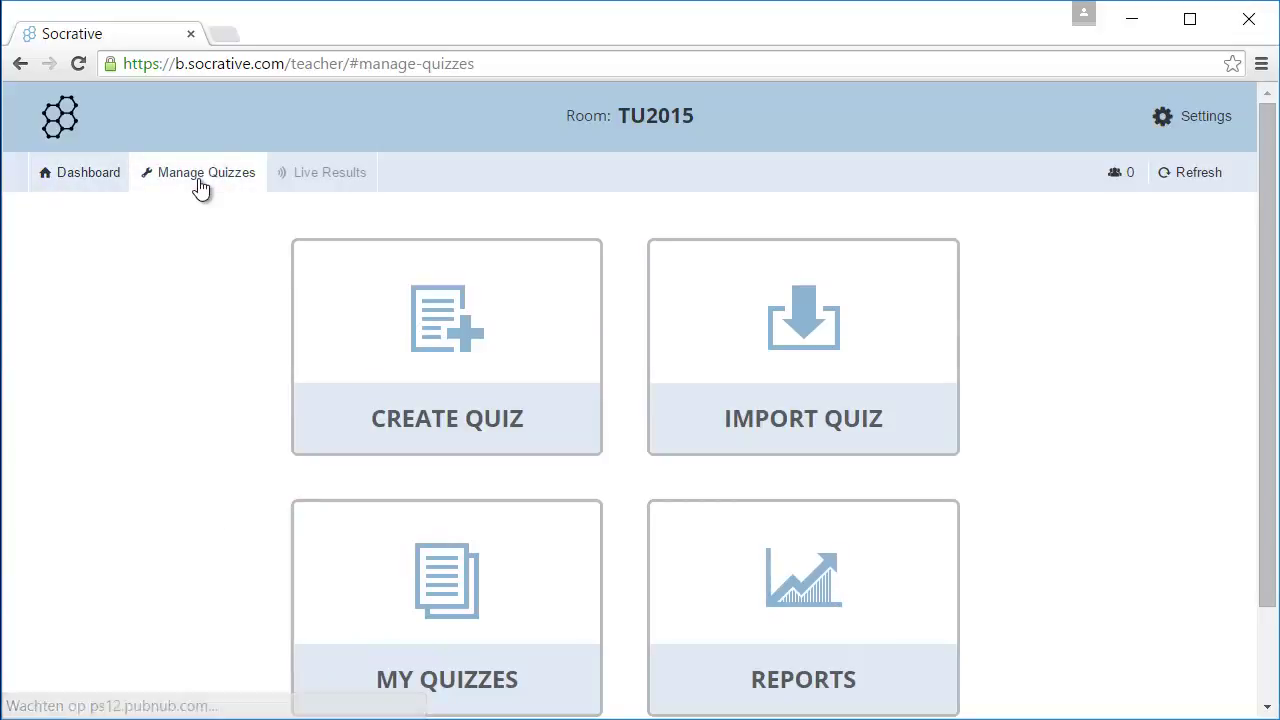
pyautogui.click(357, 320)
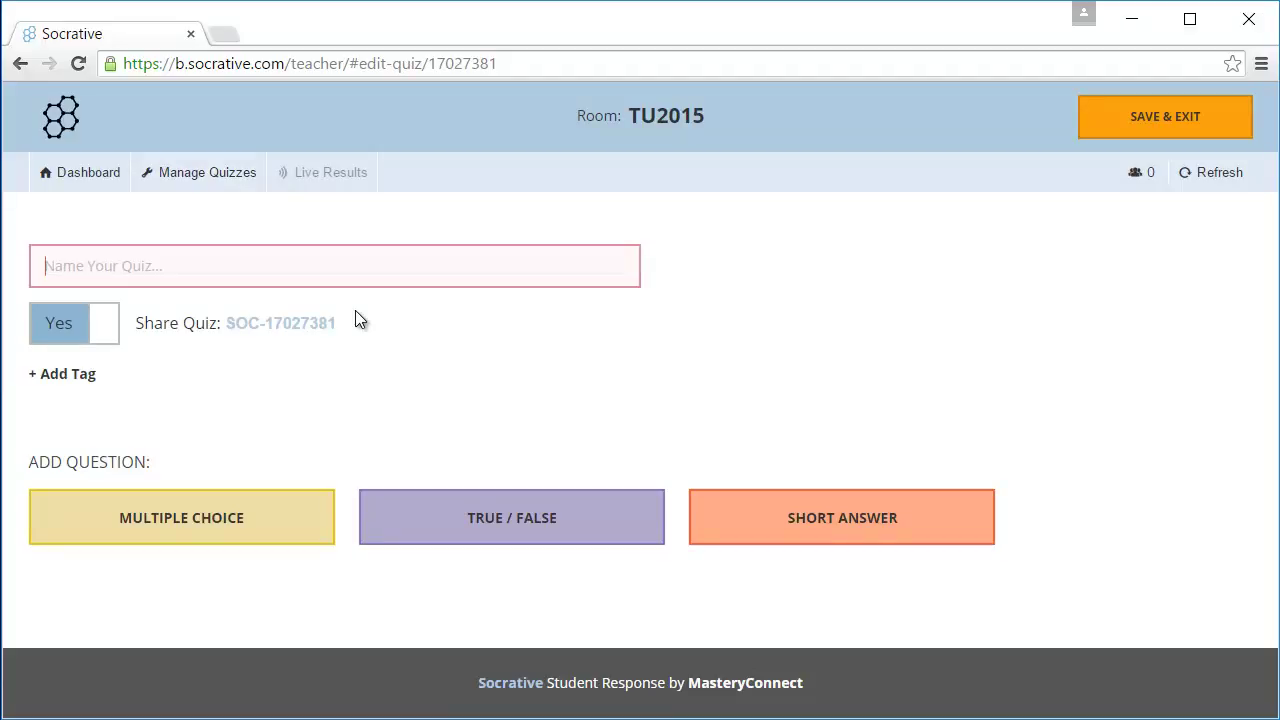
pyautogui.write('Fruits')
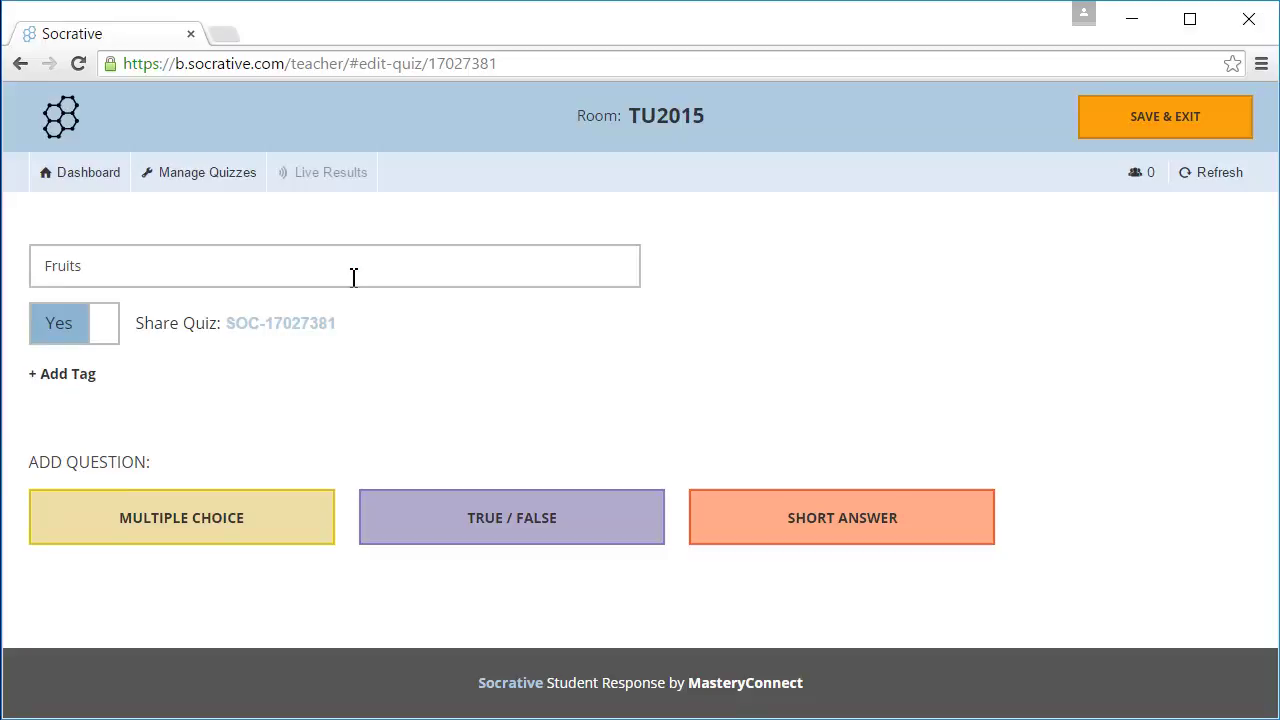
# Add a multiple-choice question with the passion-fruit image asking 'What fruit is this?'.
pyautogui.click(309, 542)
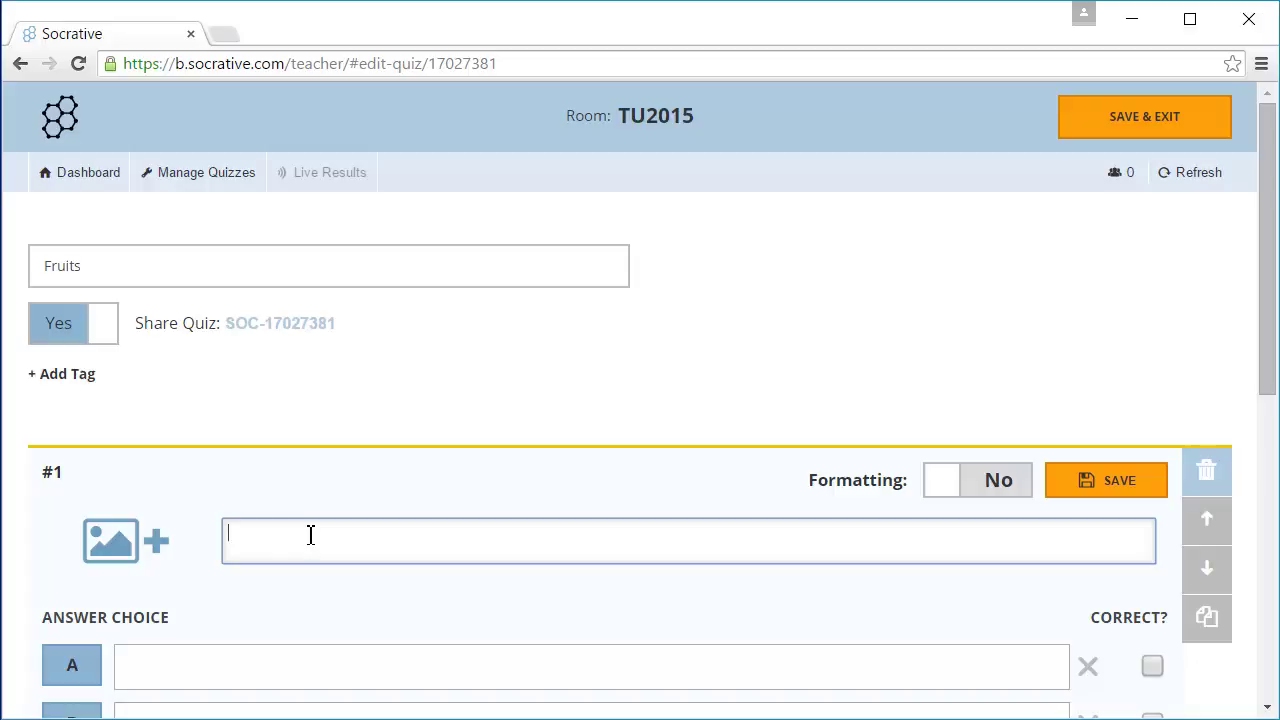
pyautogui.click(138, 549)
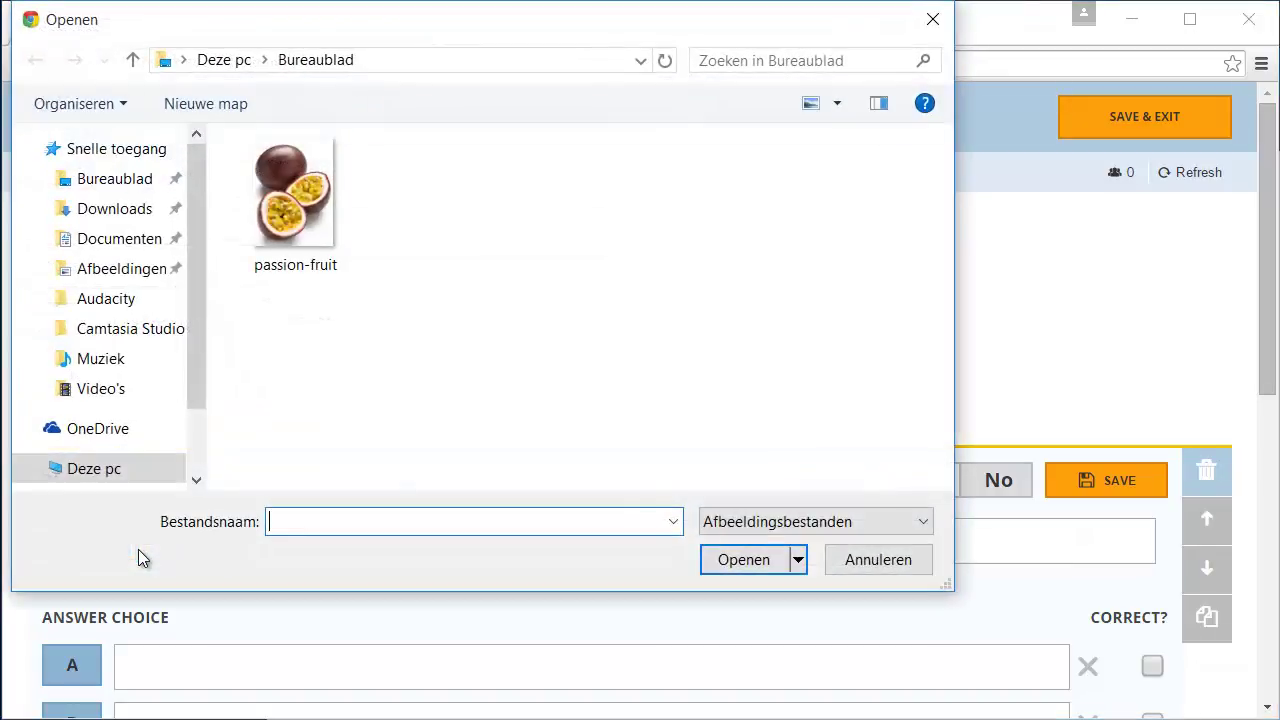
pyautogui.click(262, 245)
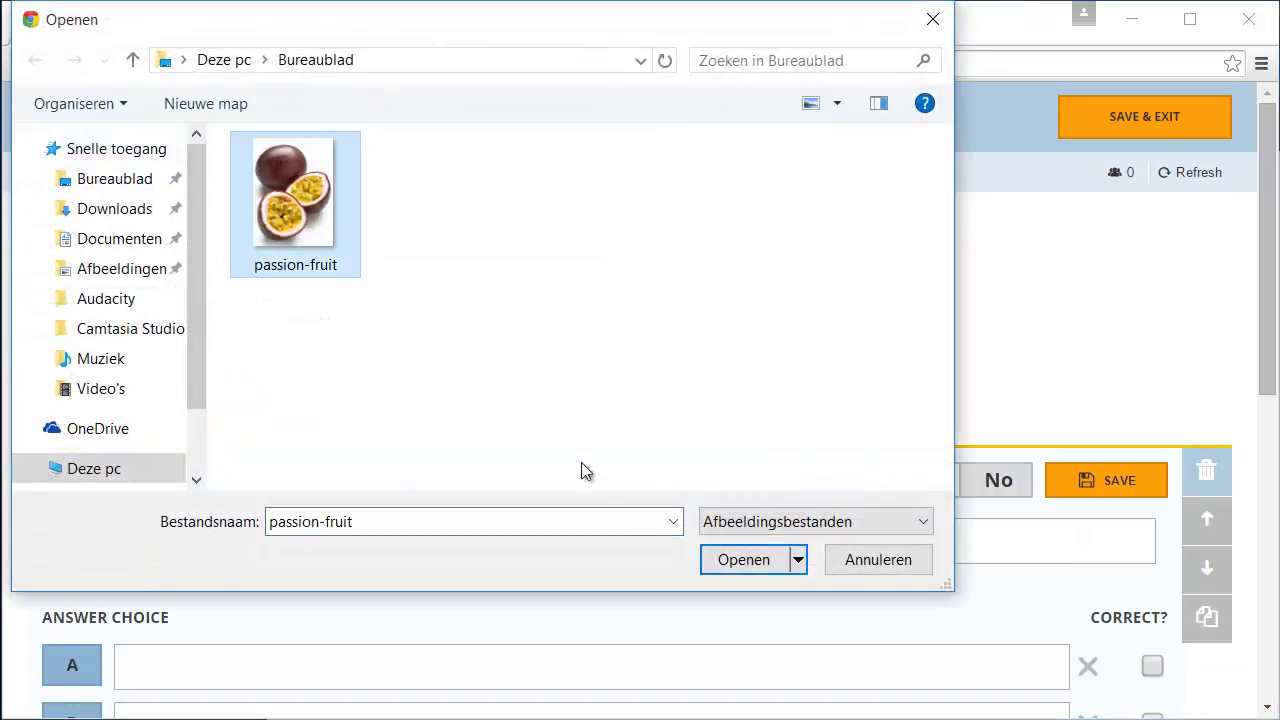
pyautogui.click(705, 546)
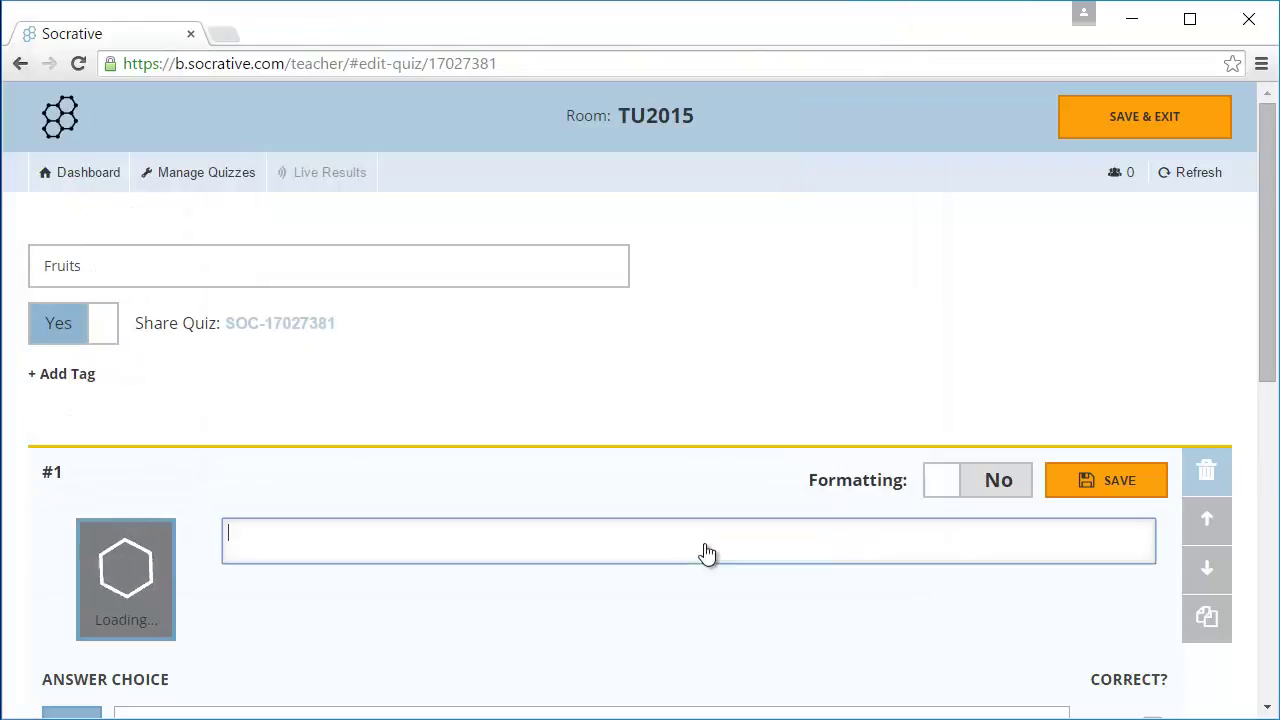
pyautogui.write('What fruit i')
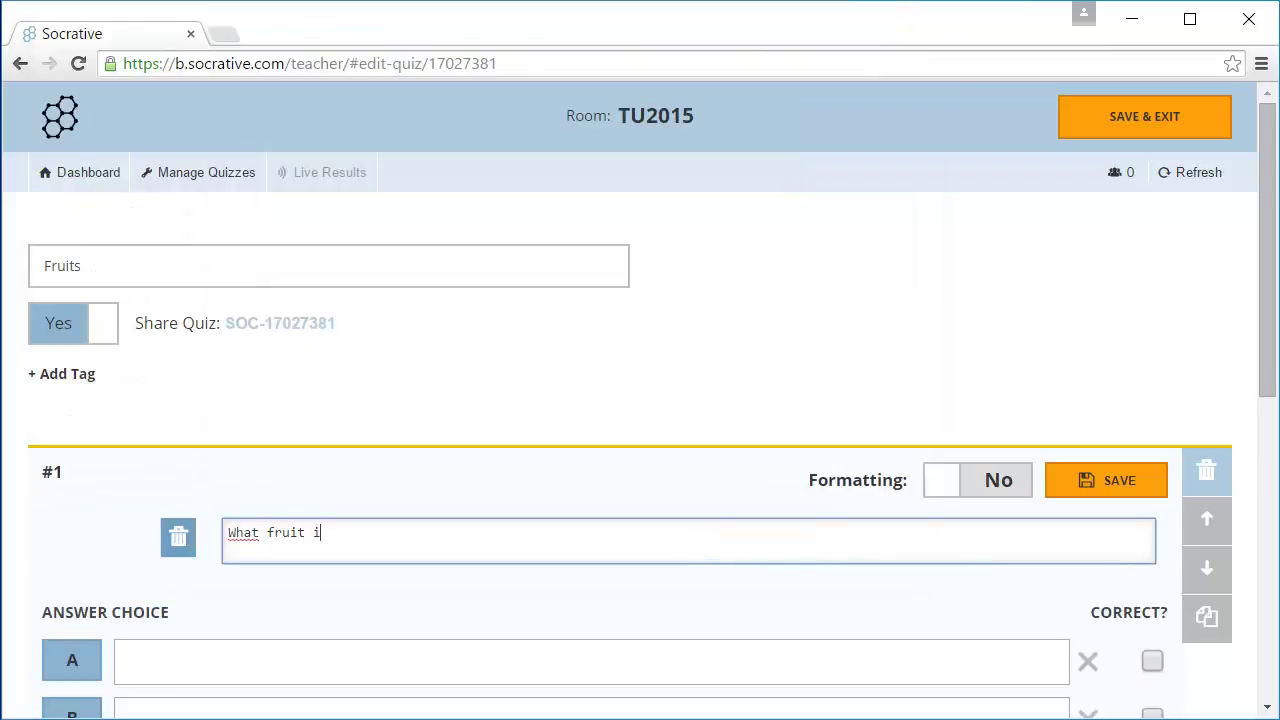
pyautogui.write('s this?')
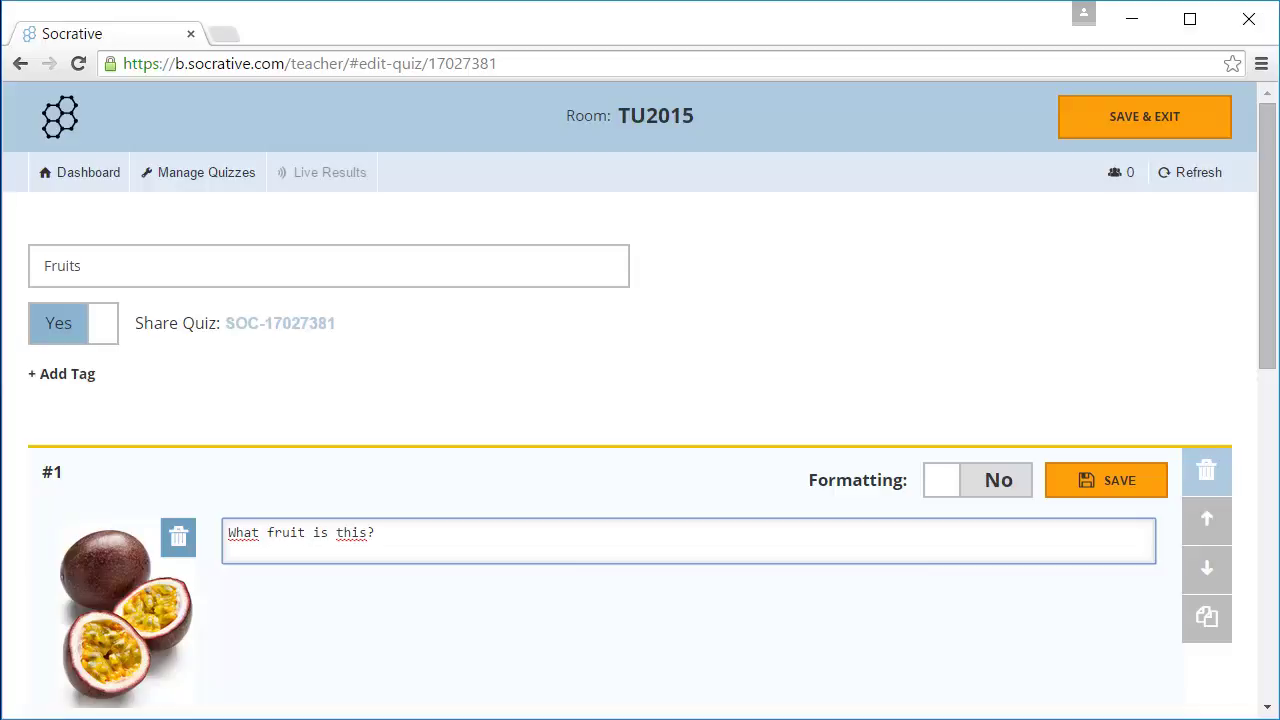
pyautogui.scroll(-5, 697, 640)
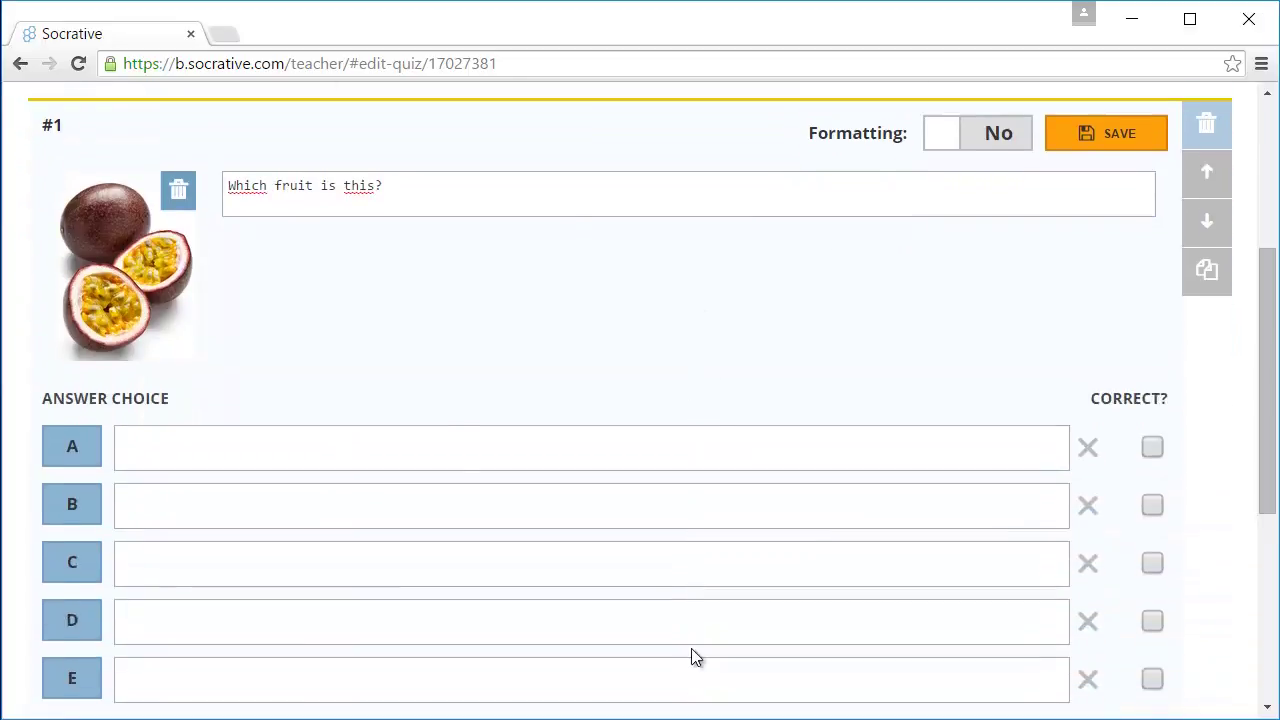
pyautogui.scroll(-1, 691, 648)
# Enter answers Passion fruit, Papaya and Guava, marking Passion fruit as correct.
pyautogui.click(467, 293)
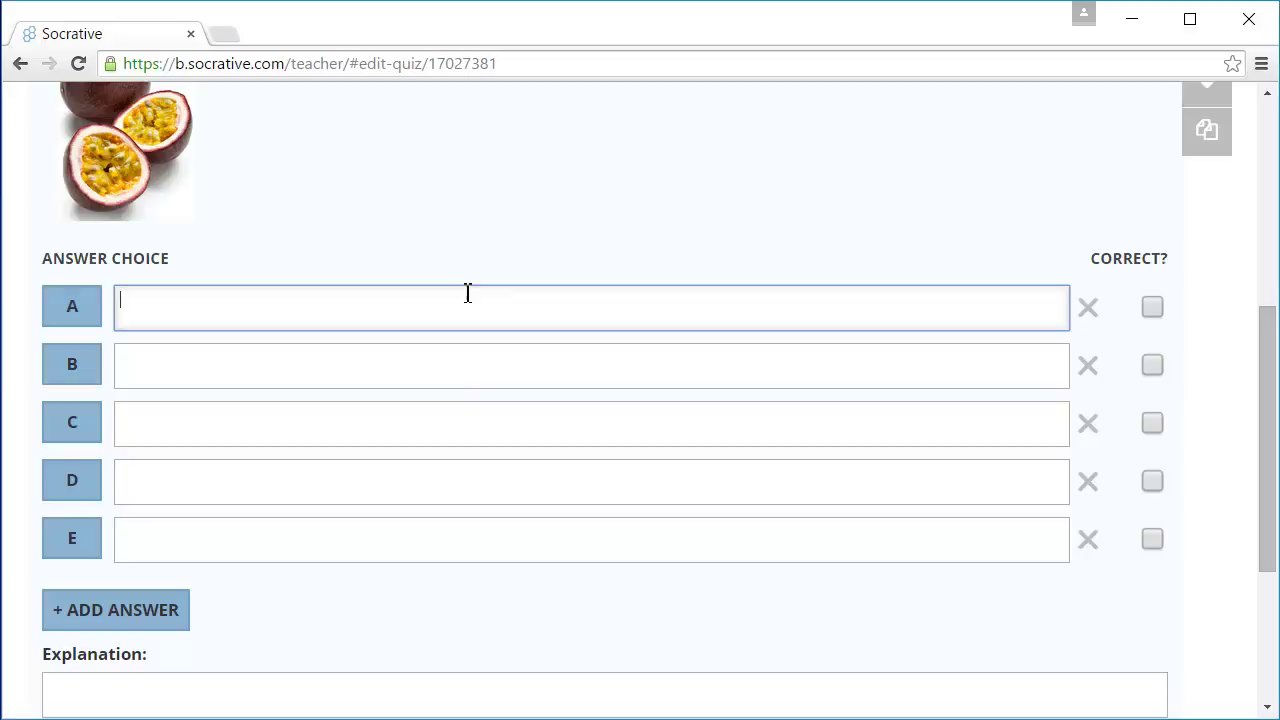
pyautogui.write('Passion fruit')
pyautogui.click(473, 352)
pyautogui.write('Papaya')
pyautogui.click(475, 430)
pyautogui.write('Guava')
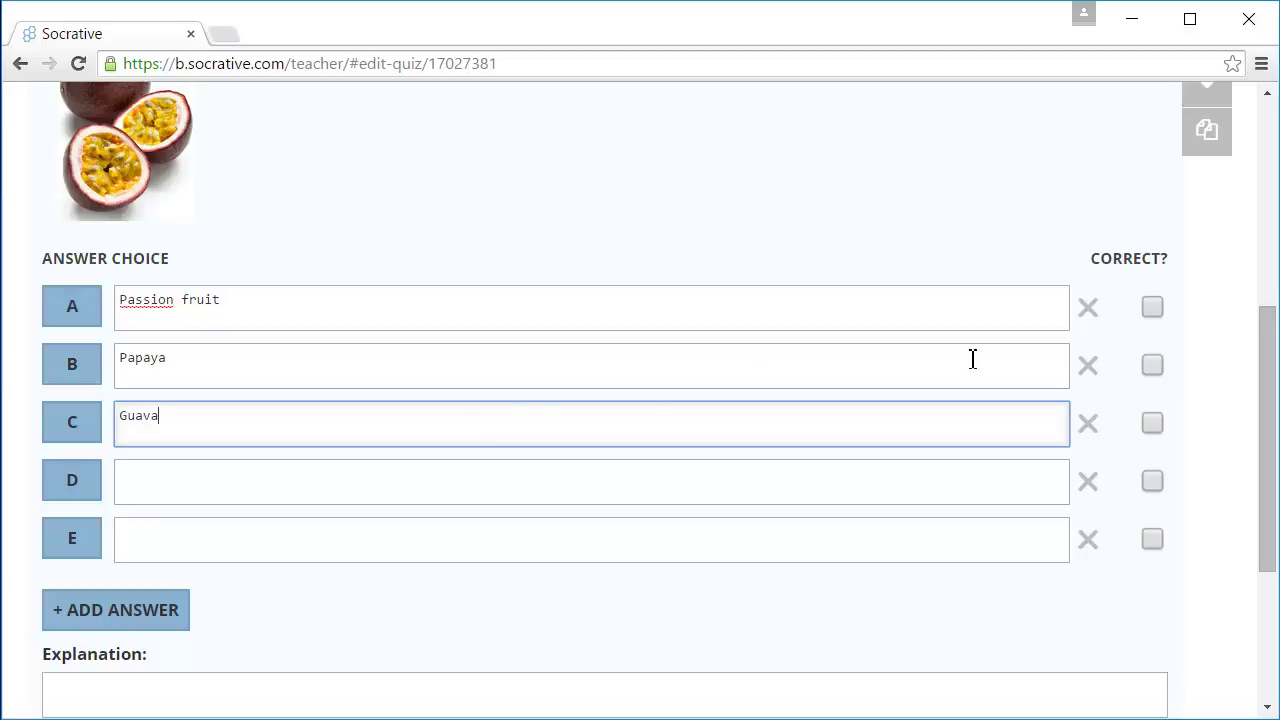
pyautogui.click(1152, 307)
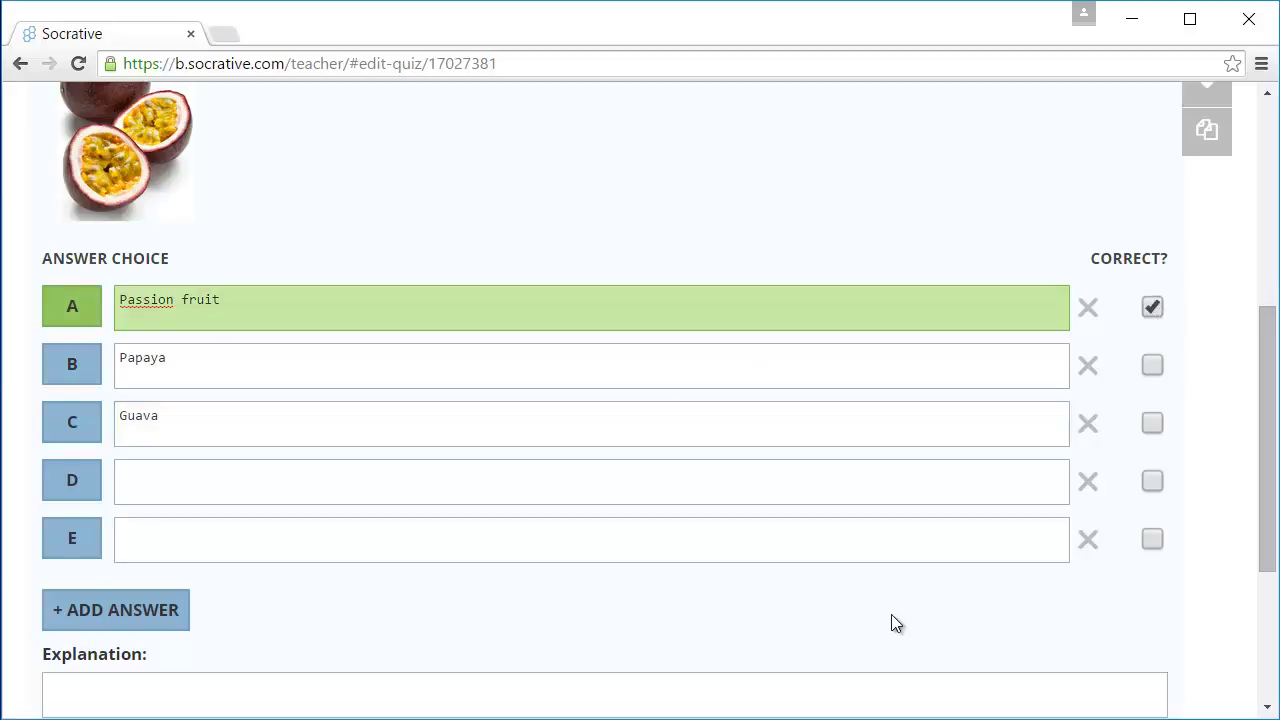
# Paste the explanation 'Only one answer is correct.' into the question's Explanation field.
pyautogui.scroll(-3, 896, 623)
pyautogui.click(747, 463)
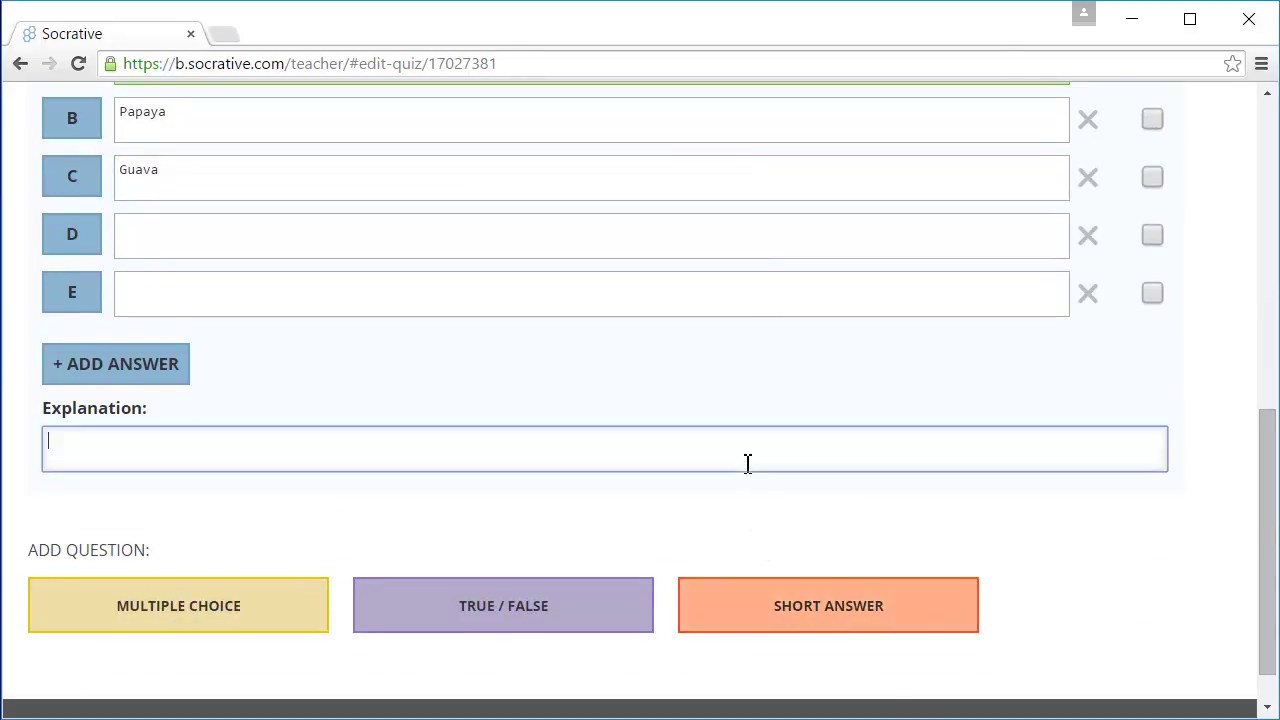
pyautogui.write('Only one answer is correct.')
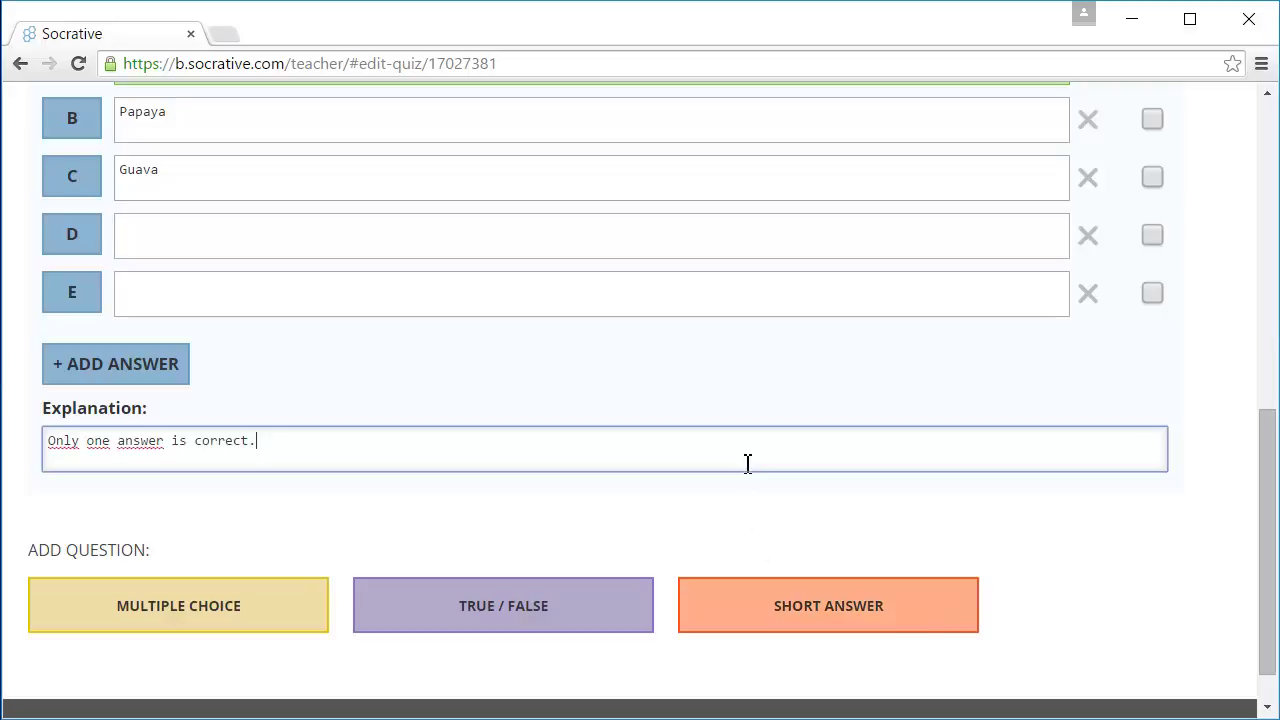
pyautogui.scroll(-1, 747, 463)
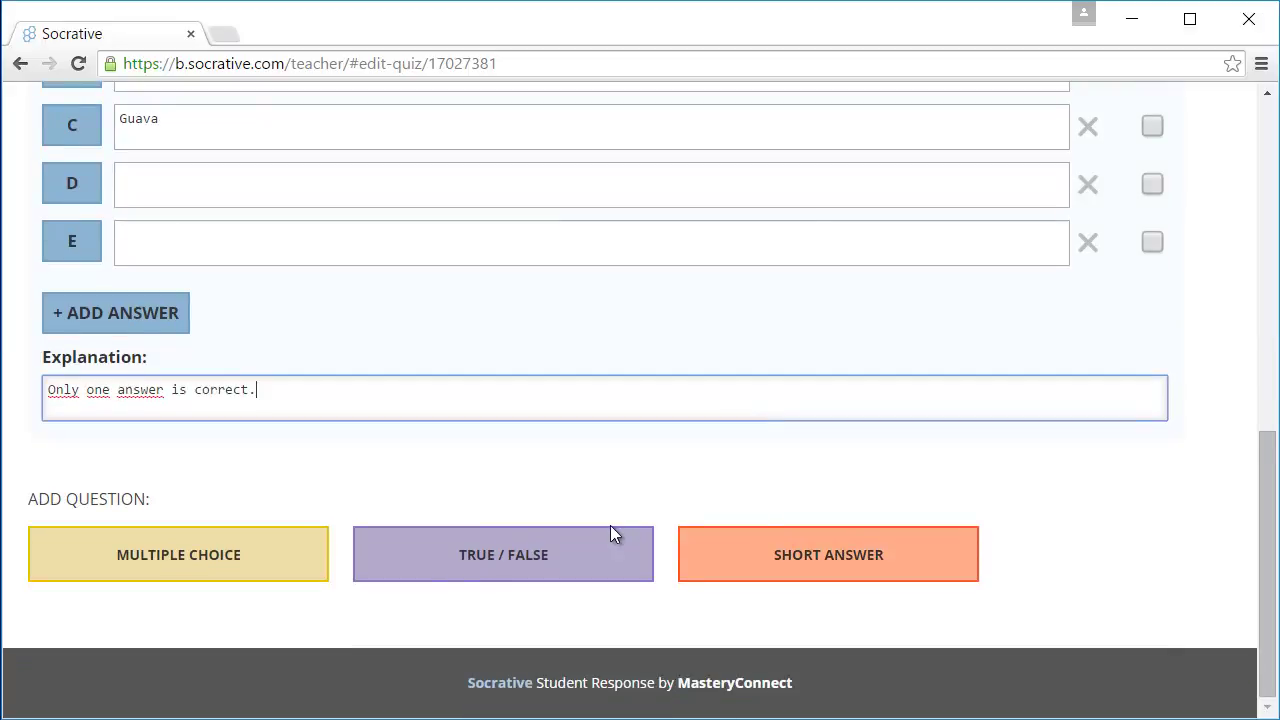
pyautogui.click(610, 526)
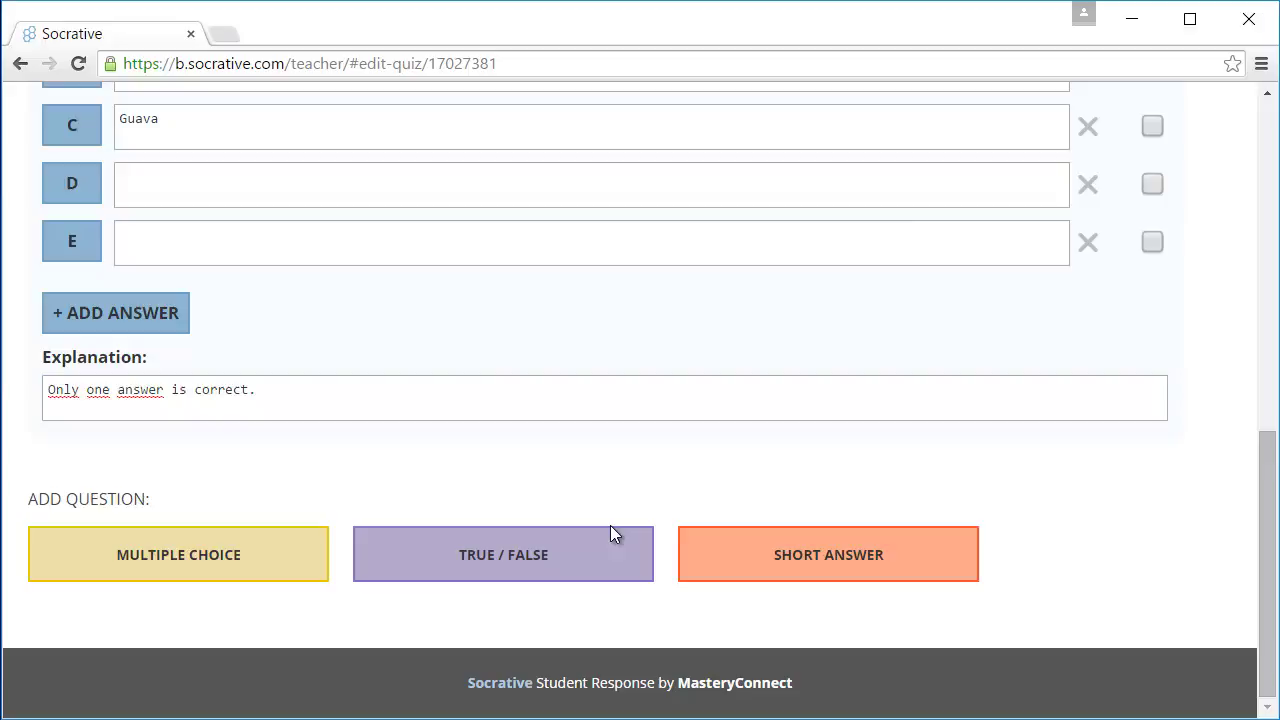
# Add true/false question #2: 'Passion fruit is originally from South America.'.
pyautogui.click(610, 528)
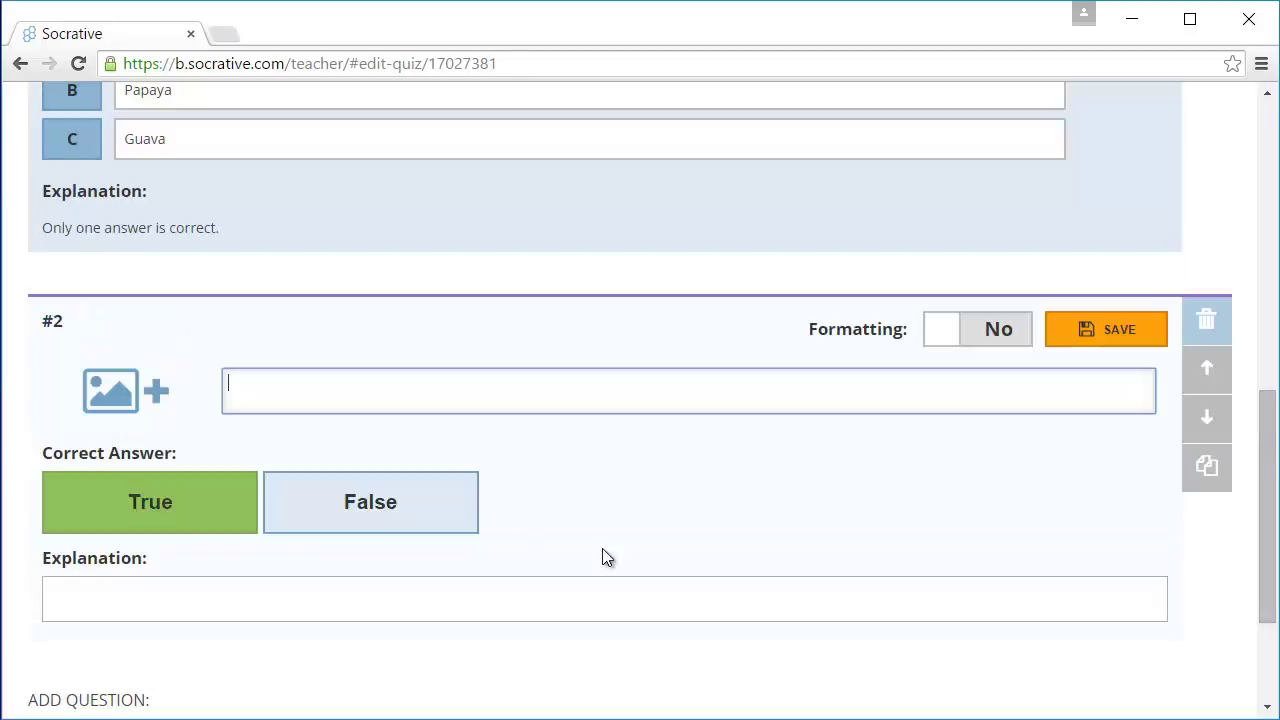
pyautogui.write('Passion fruit is originally')
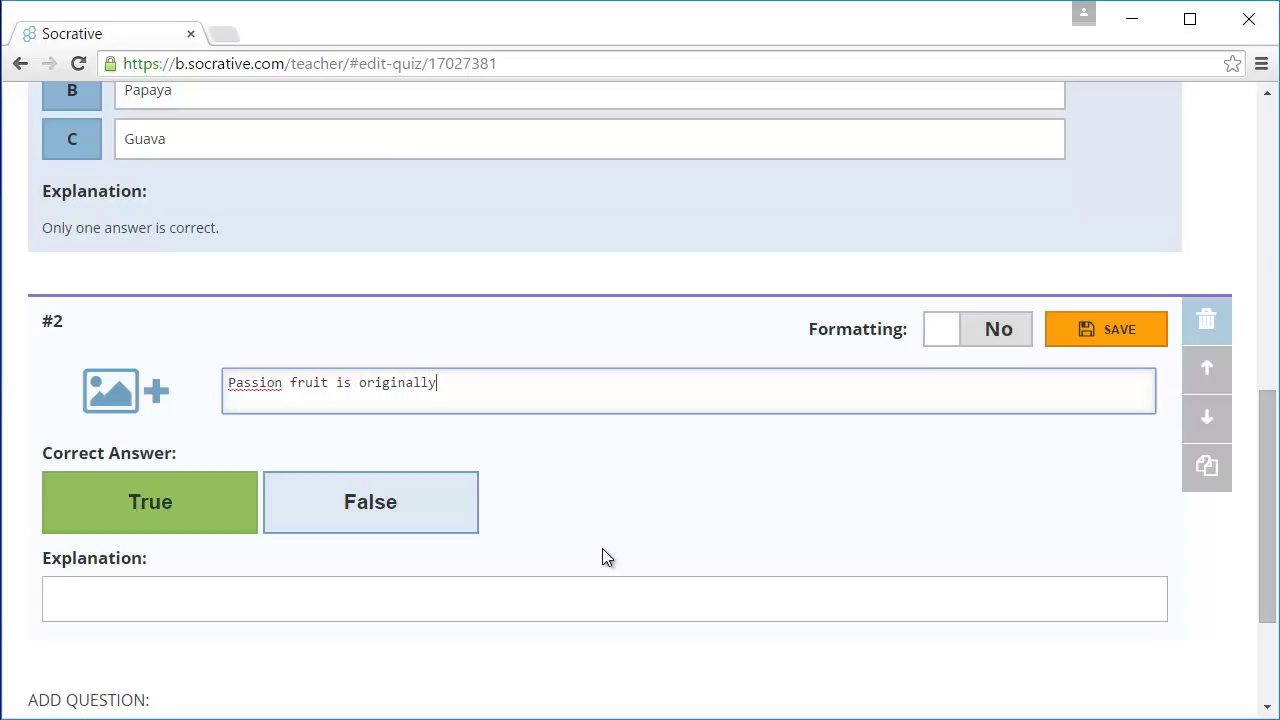
pyautogui.write(' from South America.')
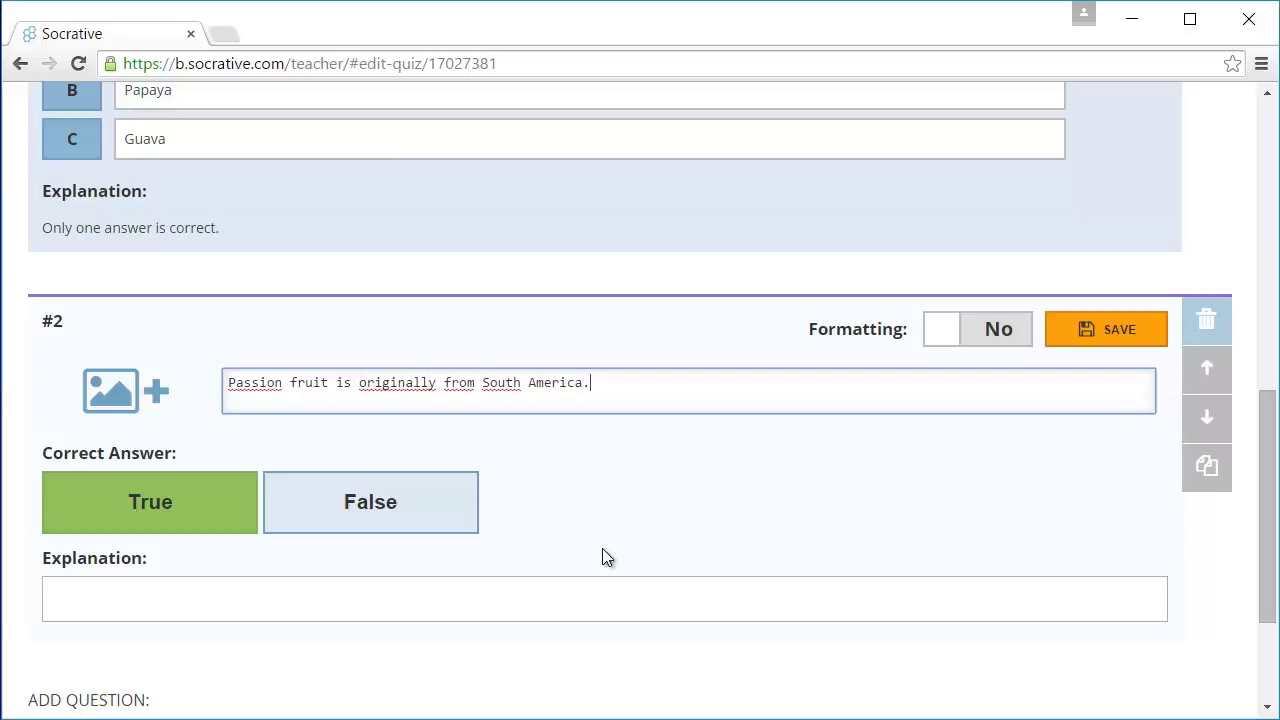
# Add short-answer question #3 'Which fruit do you like best?' and scroll back to the top.
pyautogui.scroll(-3, 602, 548)
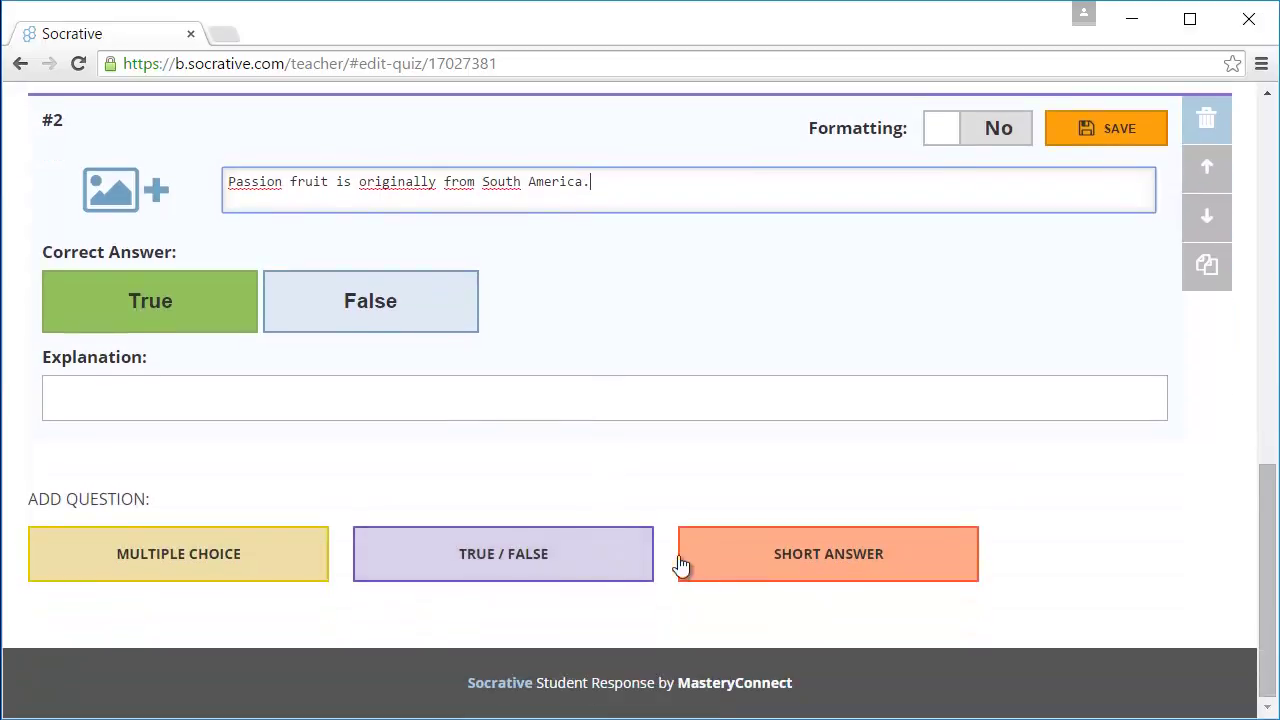
pyautogui.click(708, 567)
pyautogui.write('W')
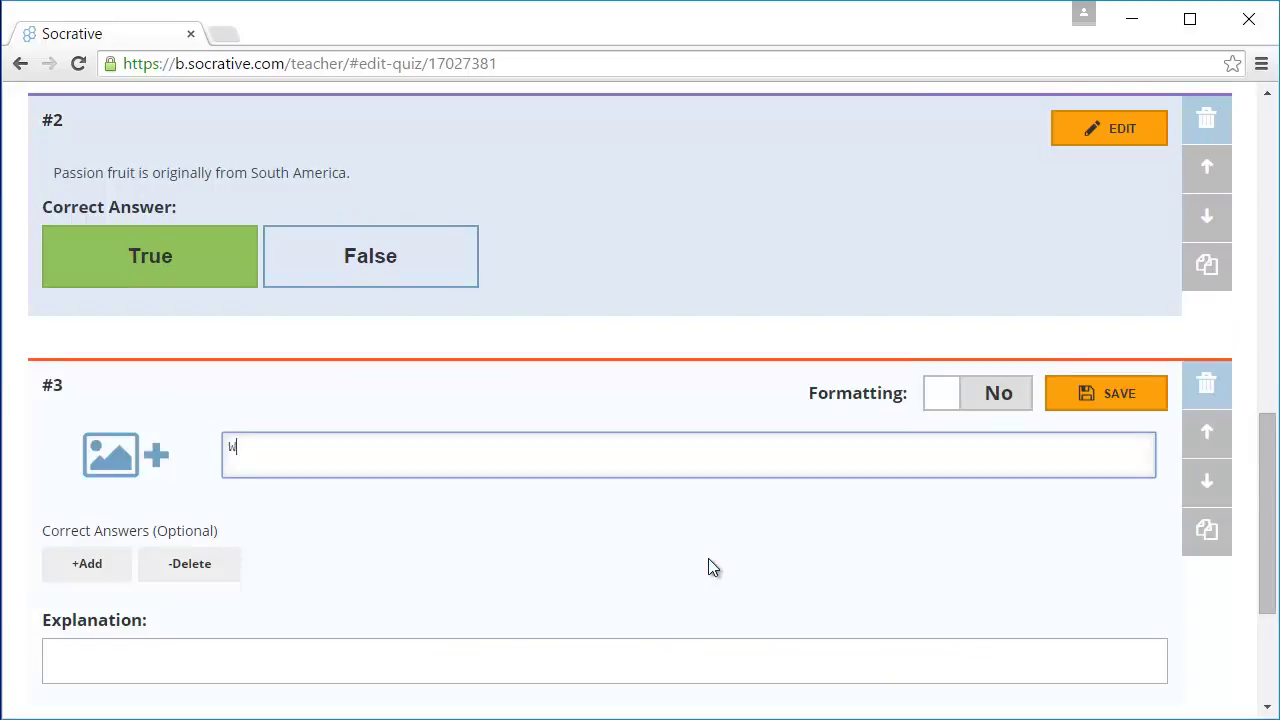
pyautogui.write('hich fruit do you like best?')
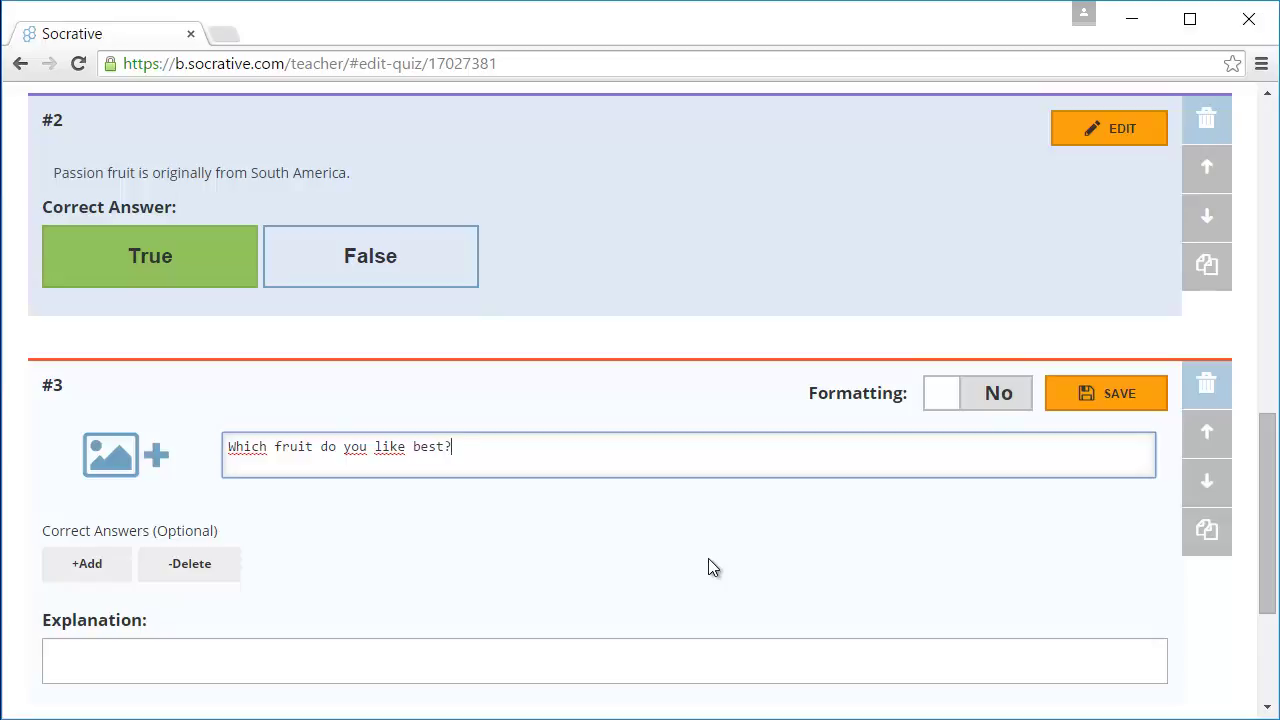
pyautogui.scroll(8, 708, 568)
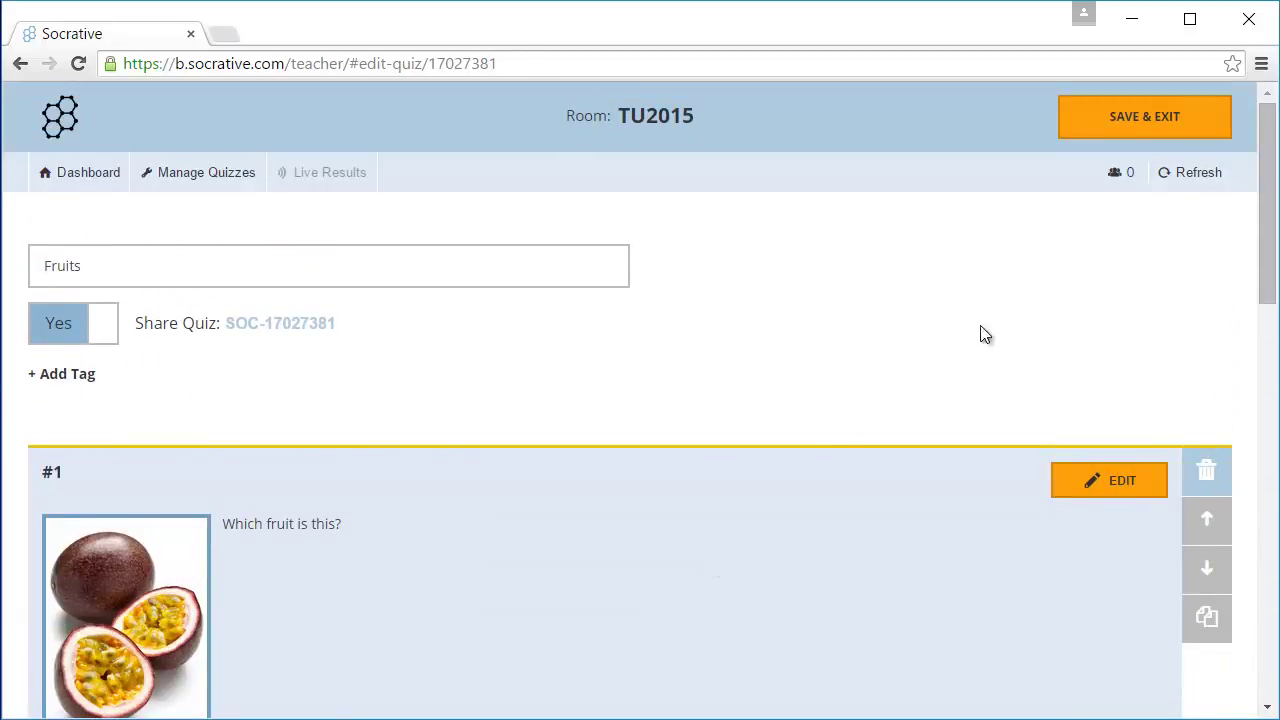
# Save and exit the Fruits quiz, then go to Start a Quiz on the dashboard.
pyautogui.click(1126, 134)
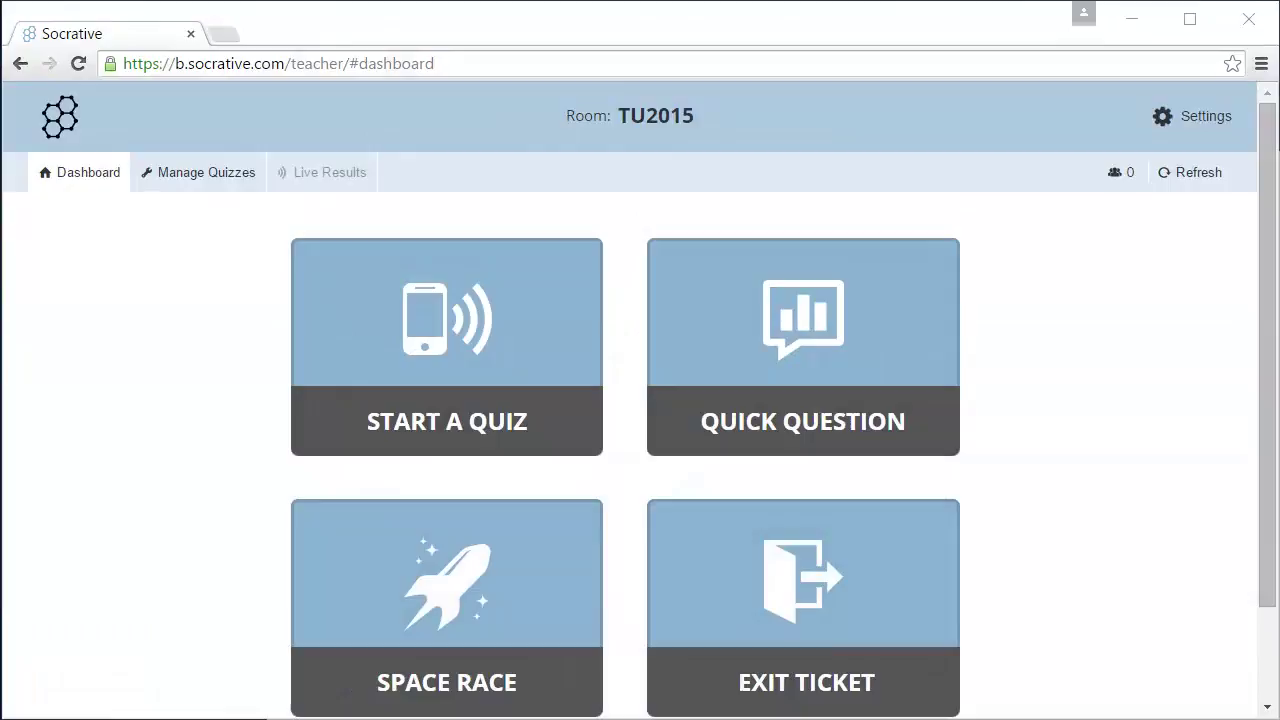
pyautogui.click(360, 408)
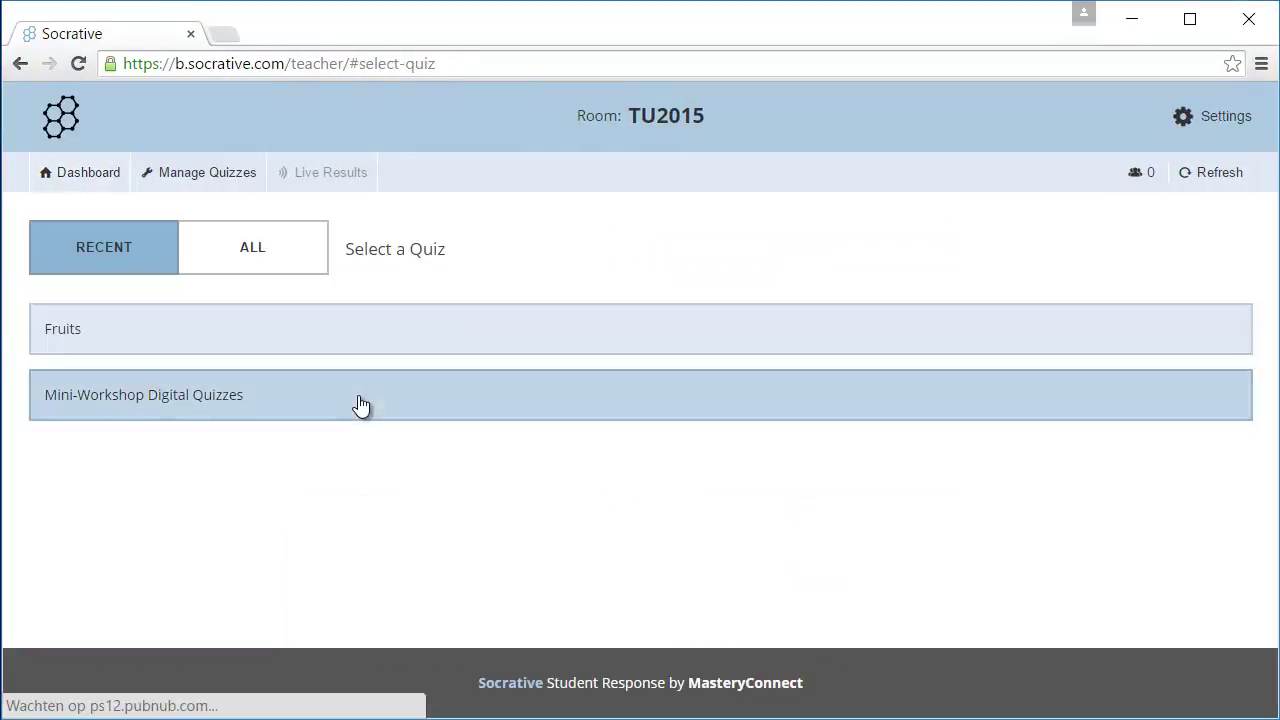
# Select Fruits, compare the Student Navigation and Teacher Paced types, then pick Student Paced - Immediate Feedback.
pyautogui.click(362, 344)
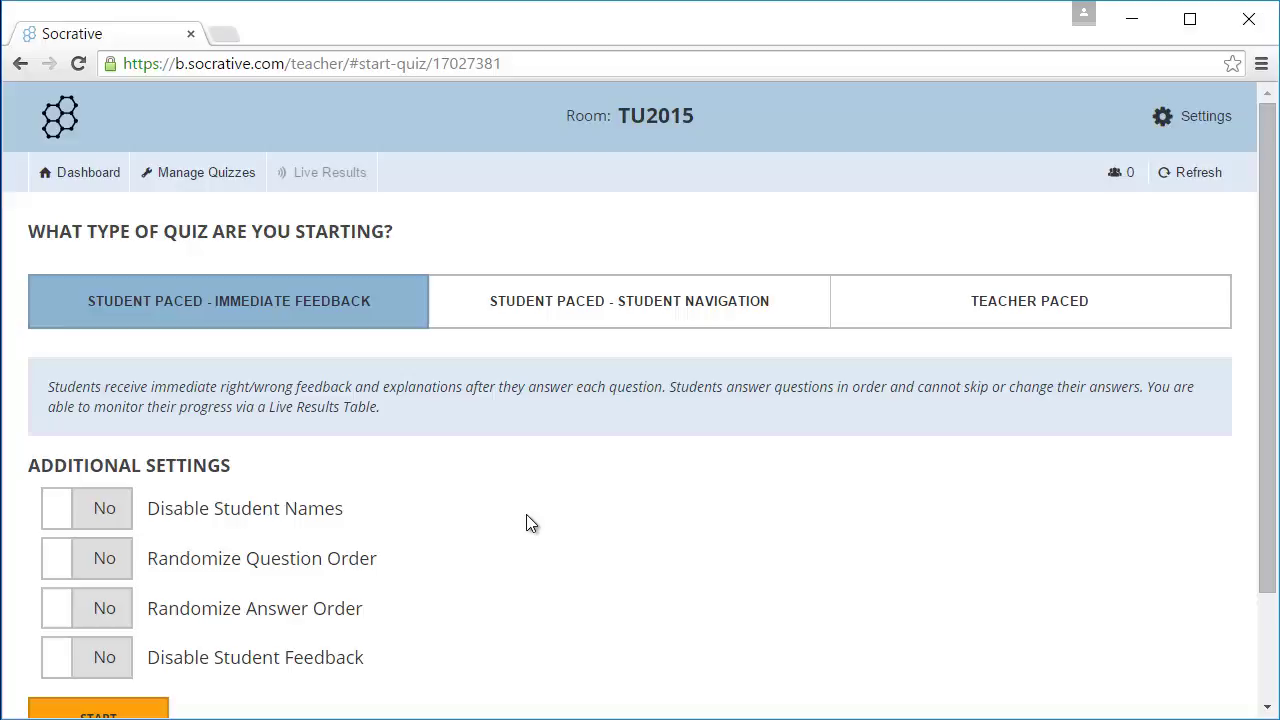
pyautogui.click(600, 300)
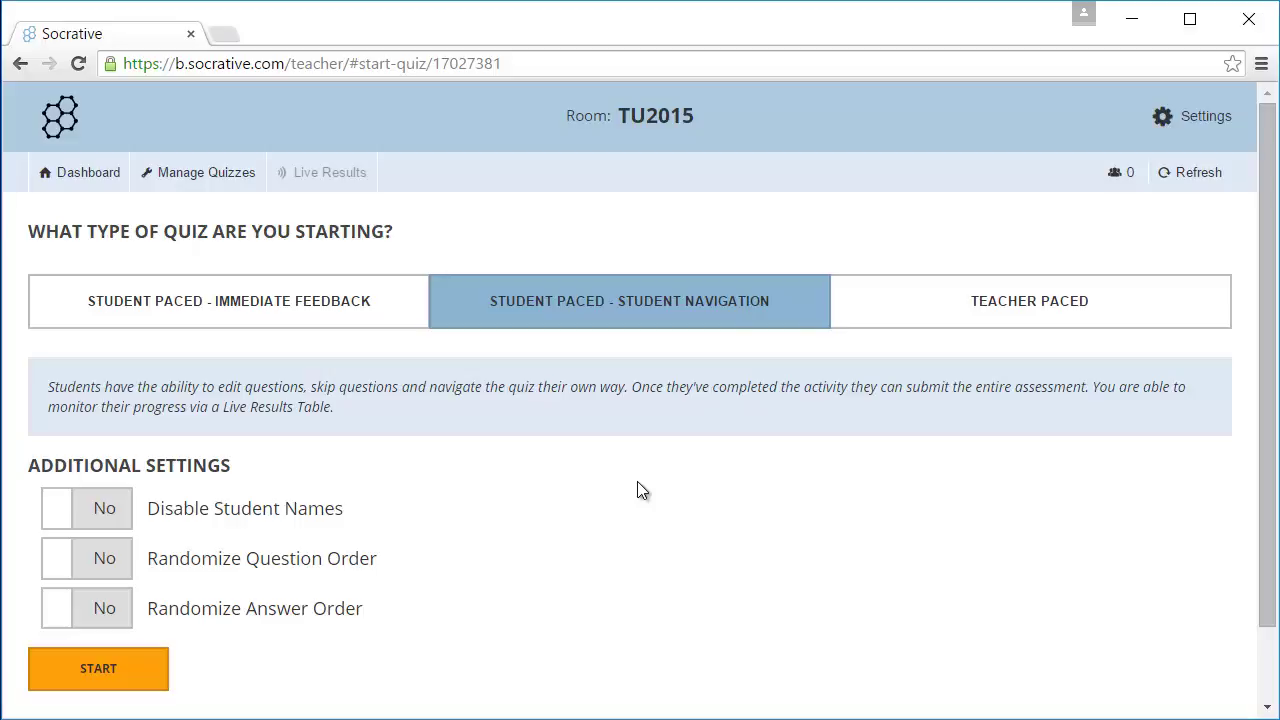
pyautogui.click(929, 314)
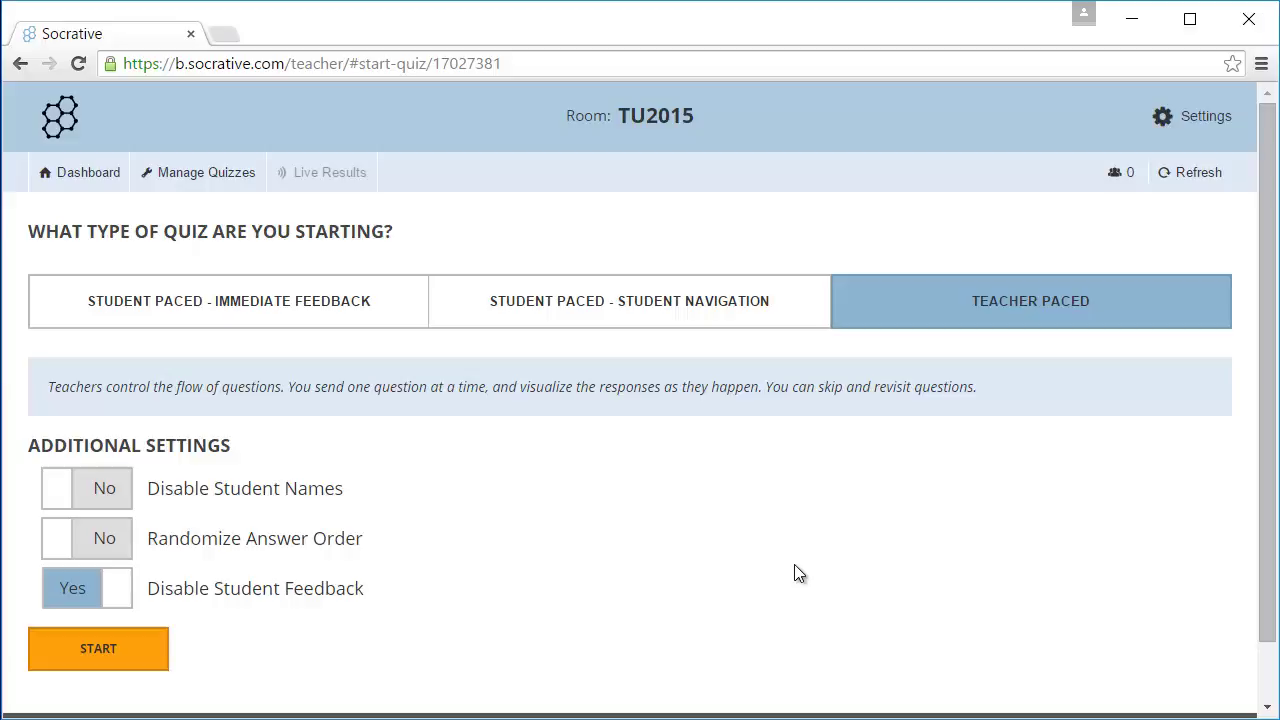
pyautogui.click(311, 322)
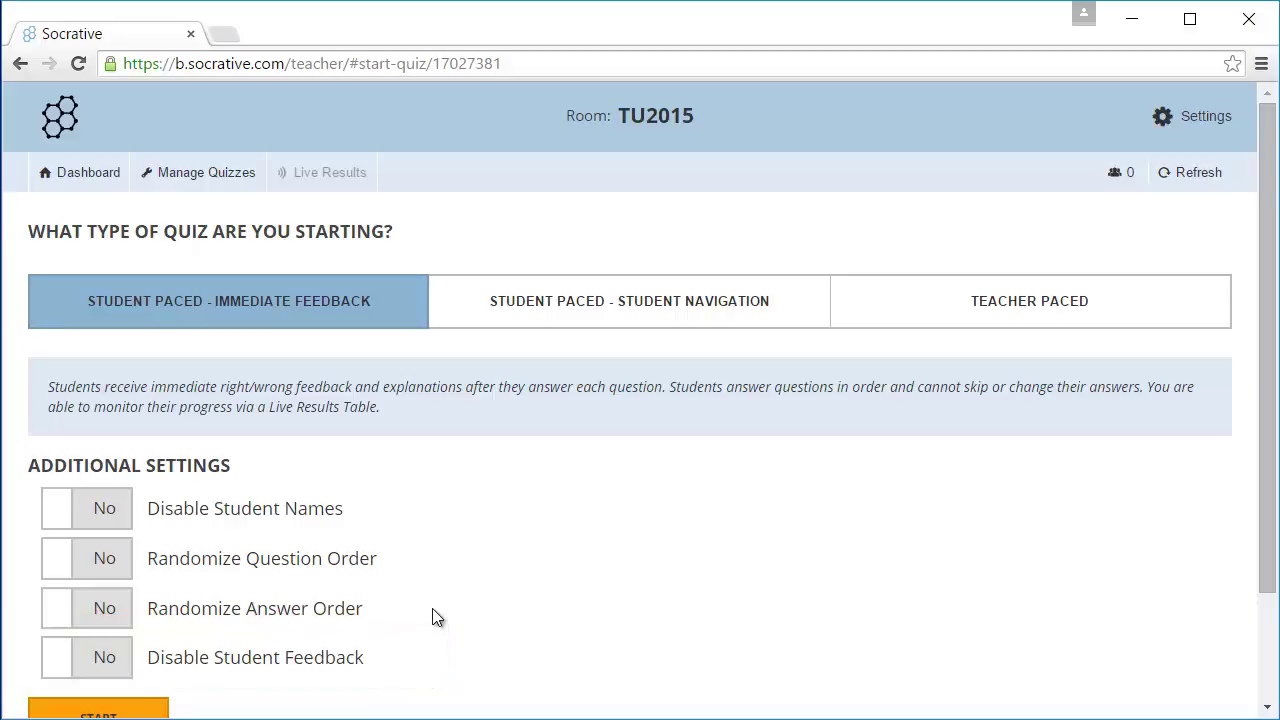
pyautogui.scroll(-2, 432, 608)
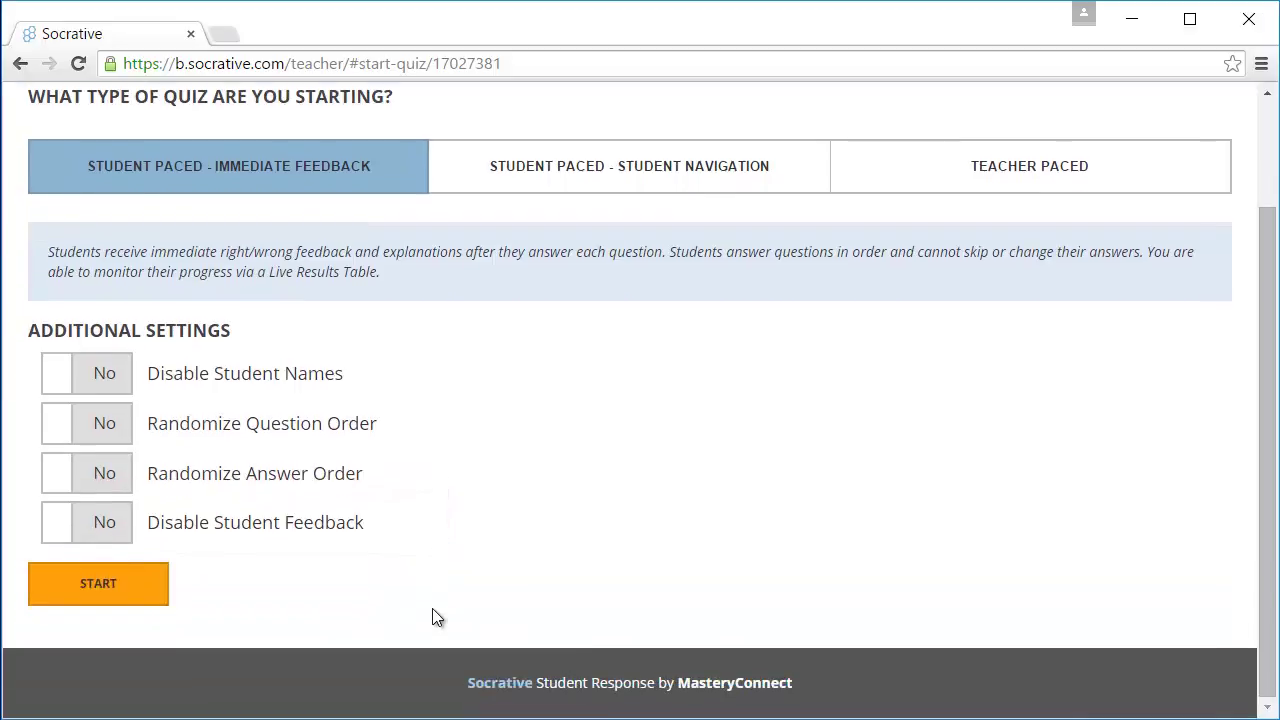
pyautogui.click(143, 590)
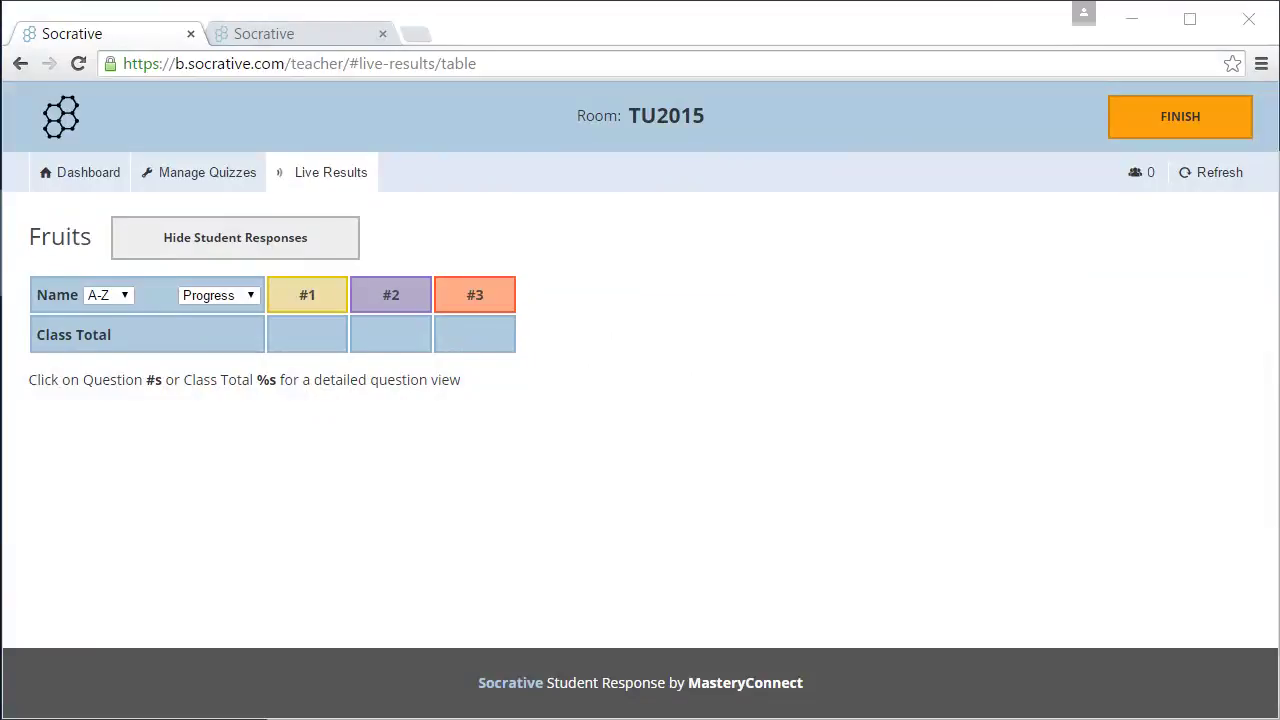
pyautogui.click(306, 38)
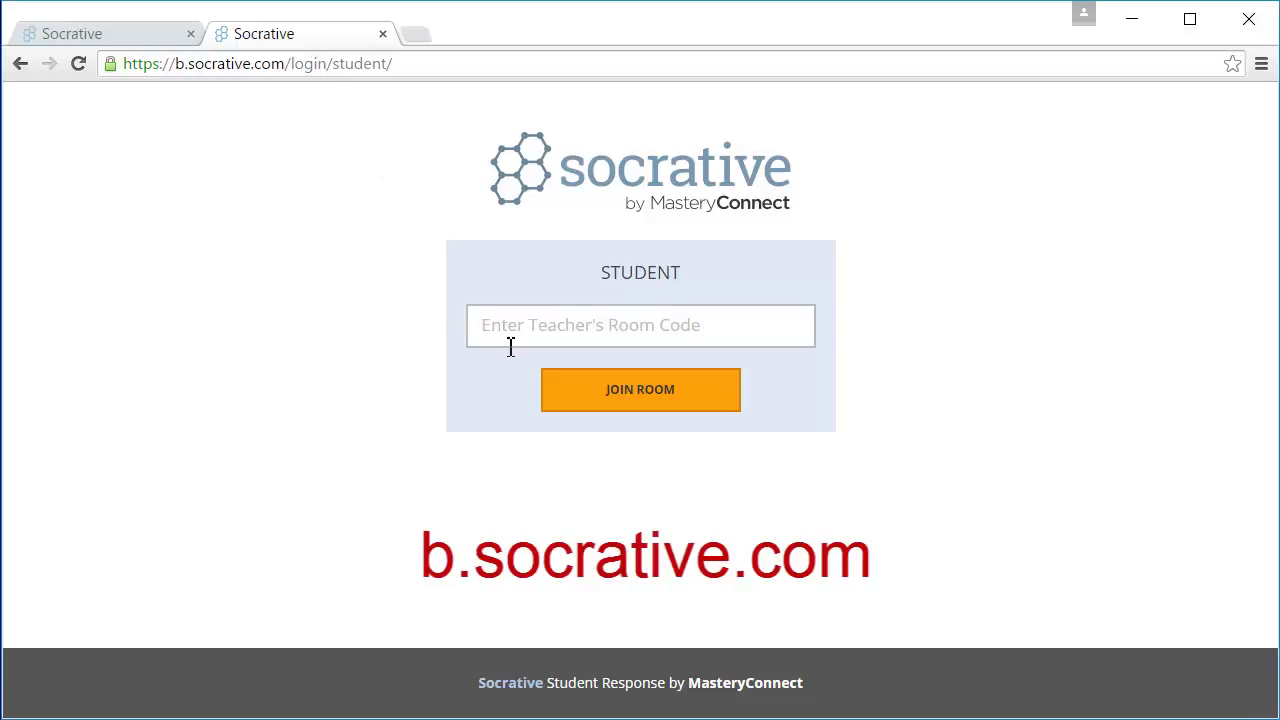
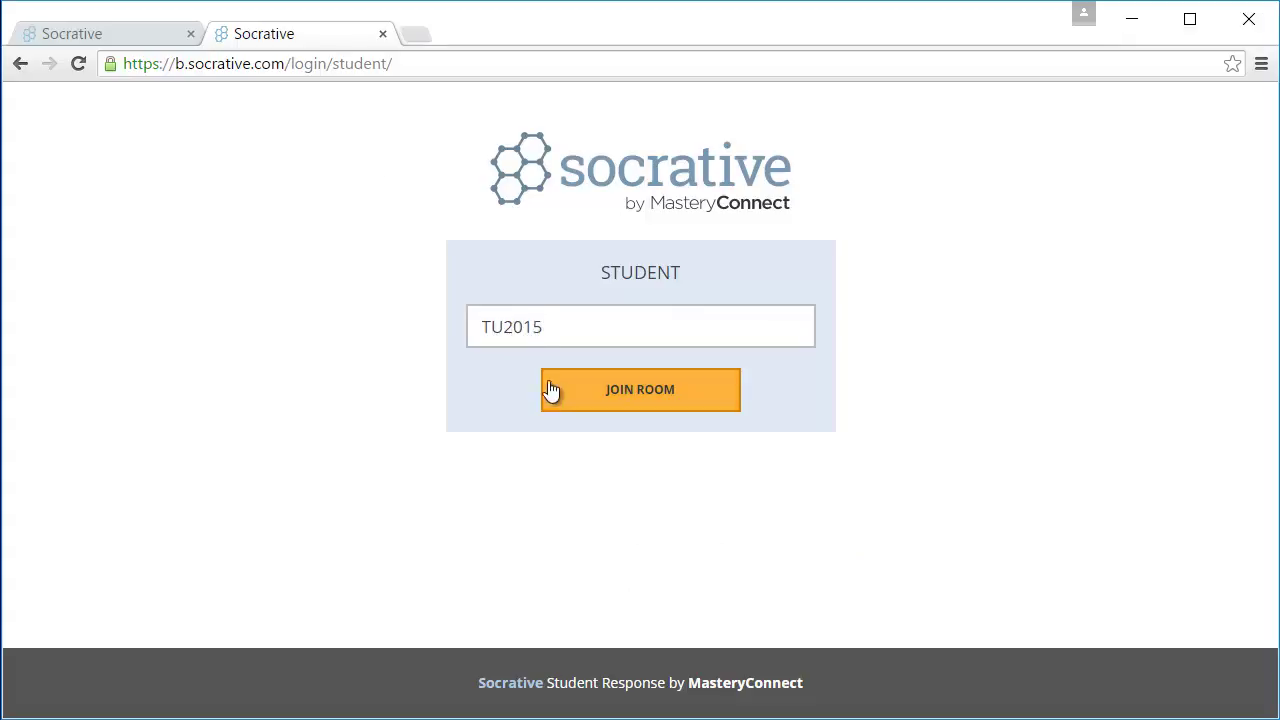
pyautogui.click(557, 397)
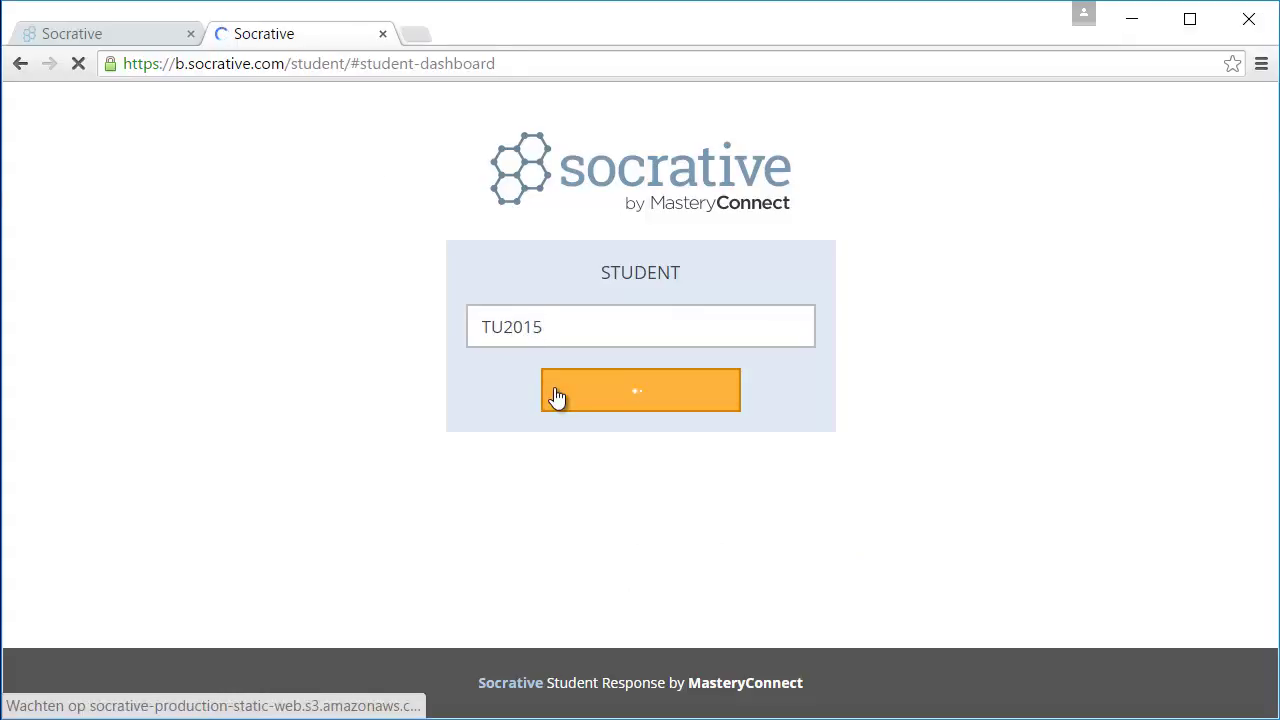
pyautogui.click(559, 371)
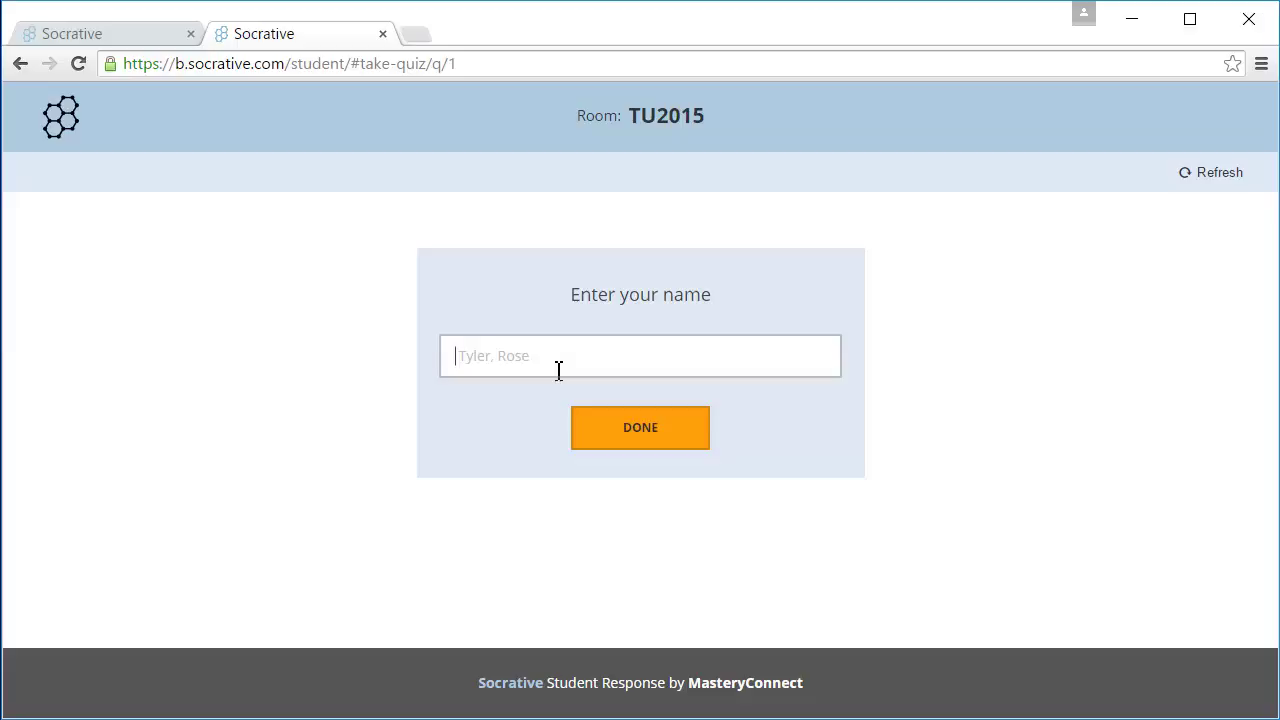
pyautogui.write('Wiebe')
pyautogui.click(622, 445)
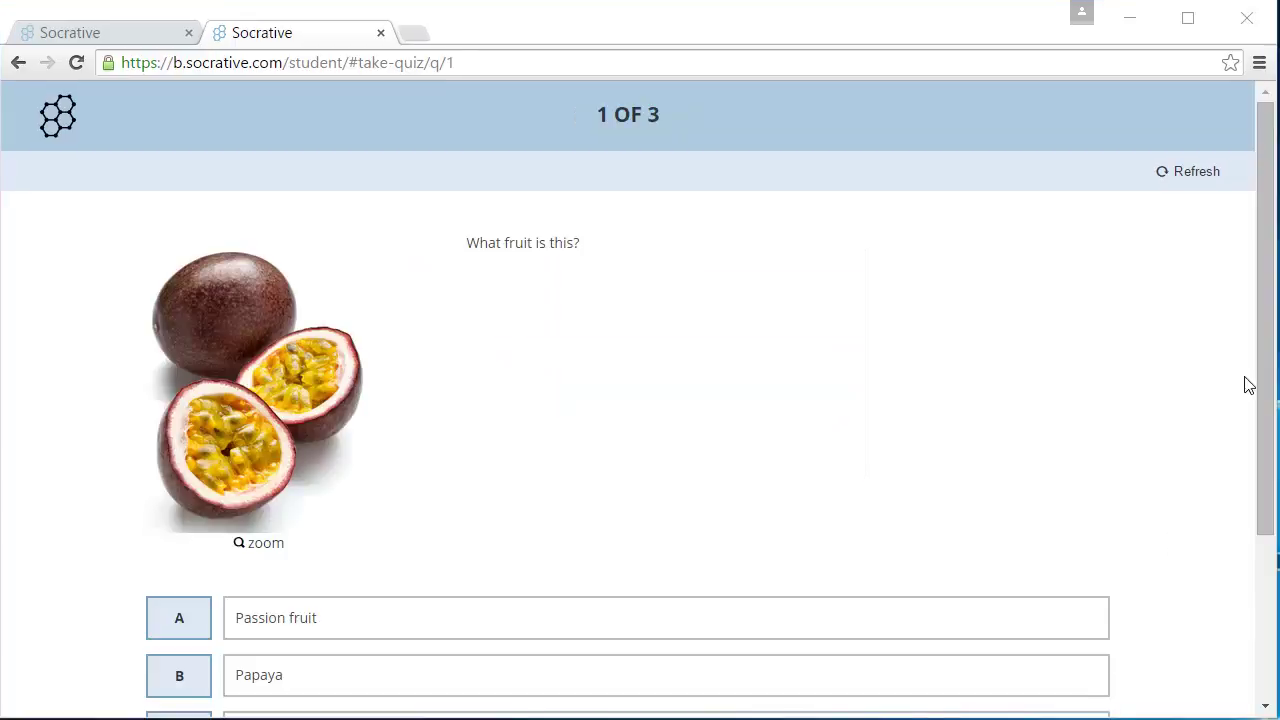
# Answer question 1 with Passion fruit, submit, and dismiss the Correct! feedback.
pyautogui.moveTo(1272, 393); pyautogui.dragTo(1274, 502)
pyautogui.click(427, 469)
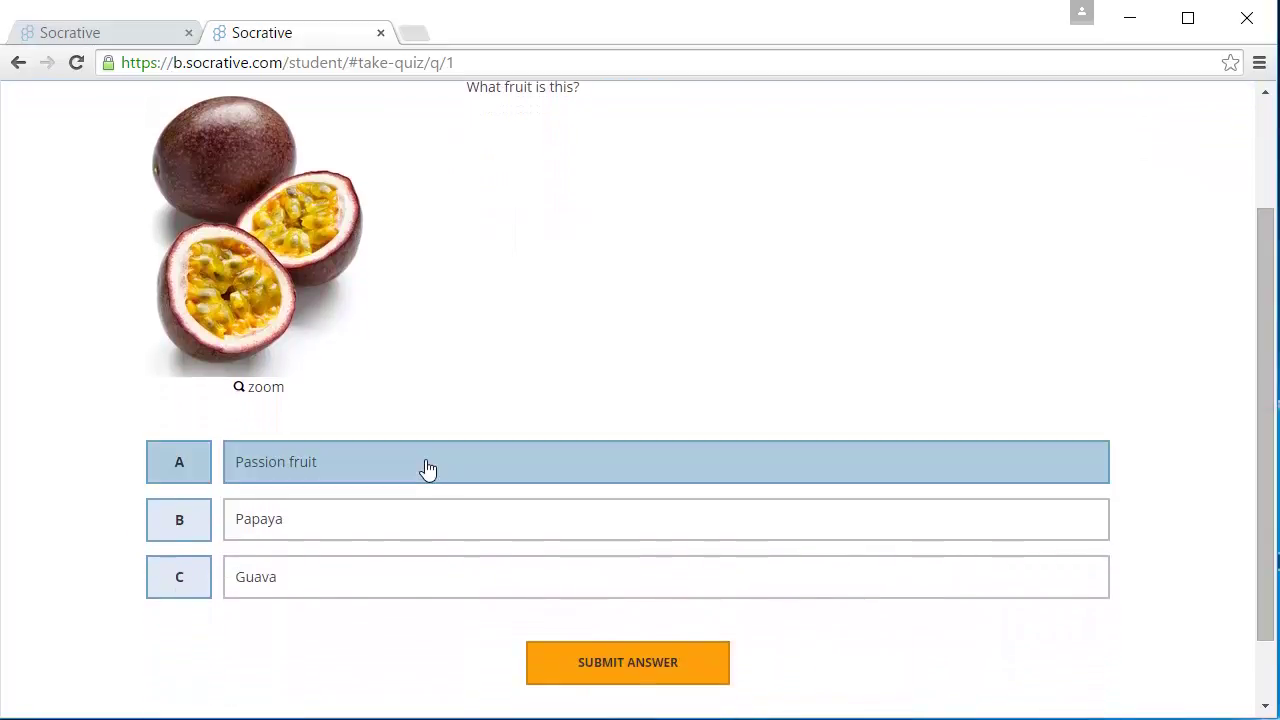
pyautogui.click(637, 672)
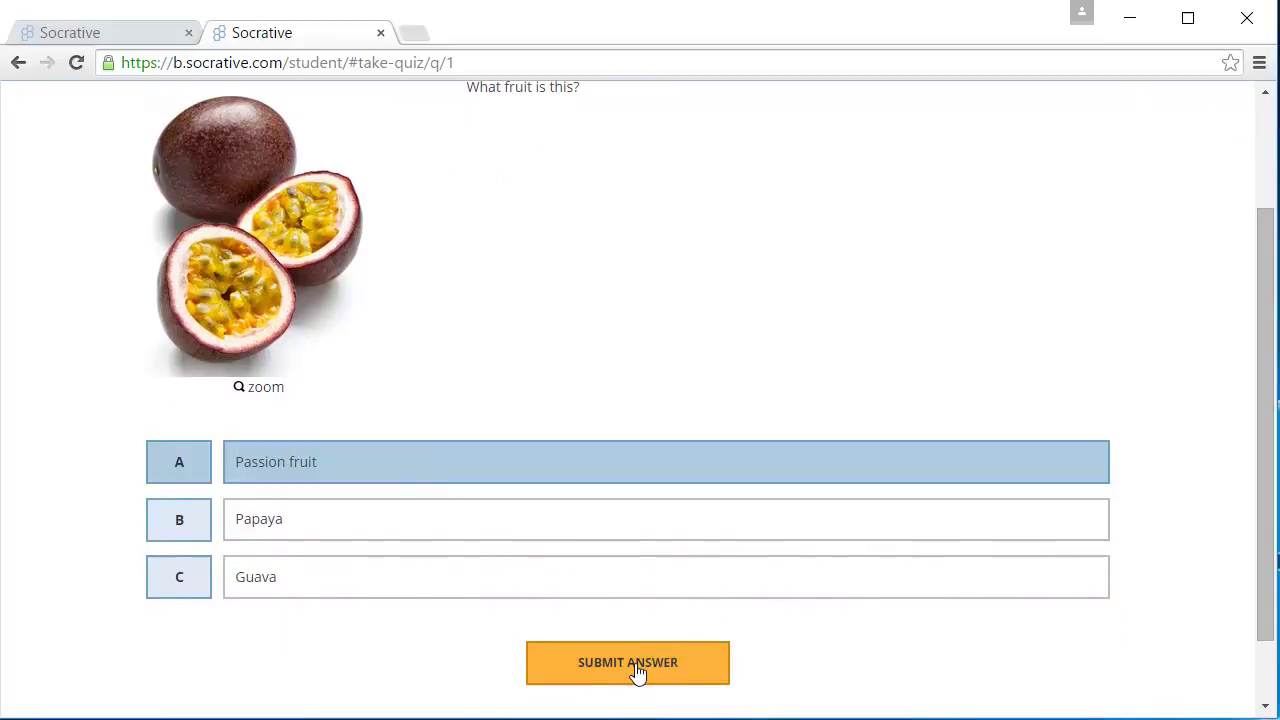
pyautogui.click(551, 359)
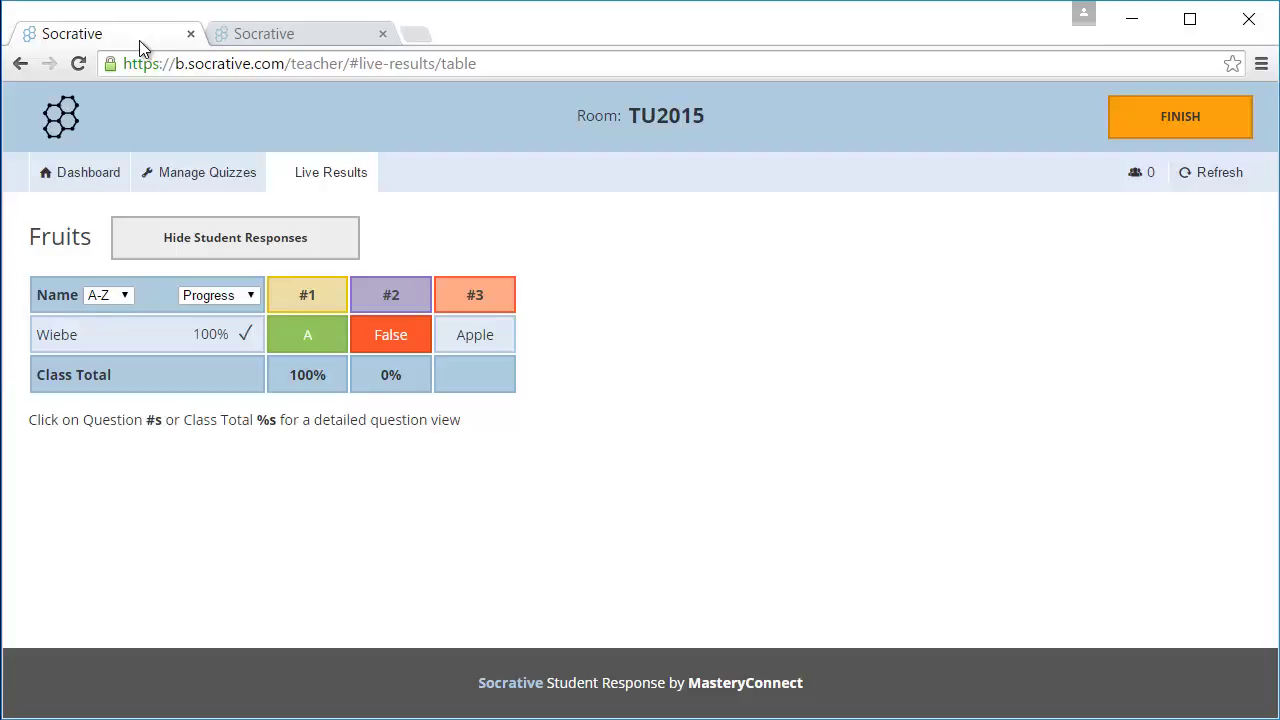
pyautogui.click(307, 295)
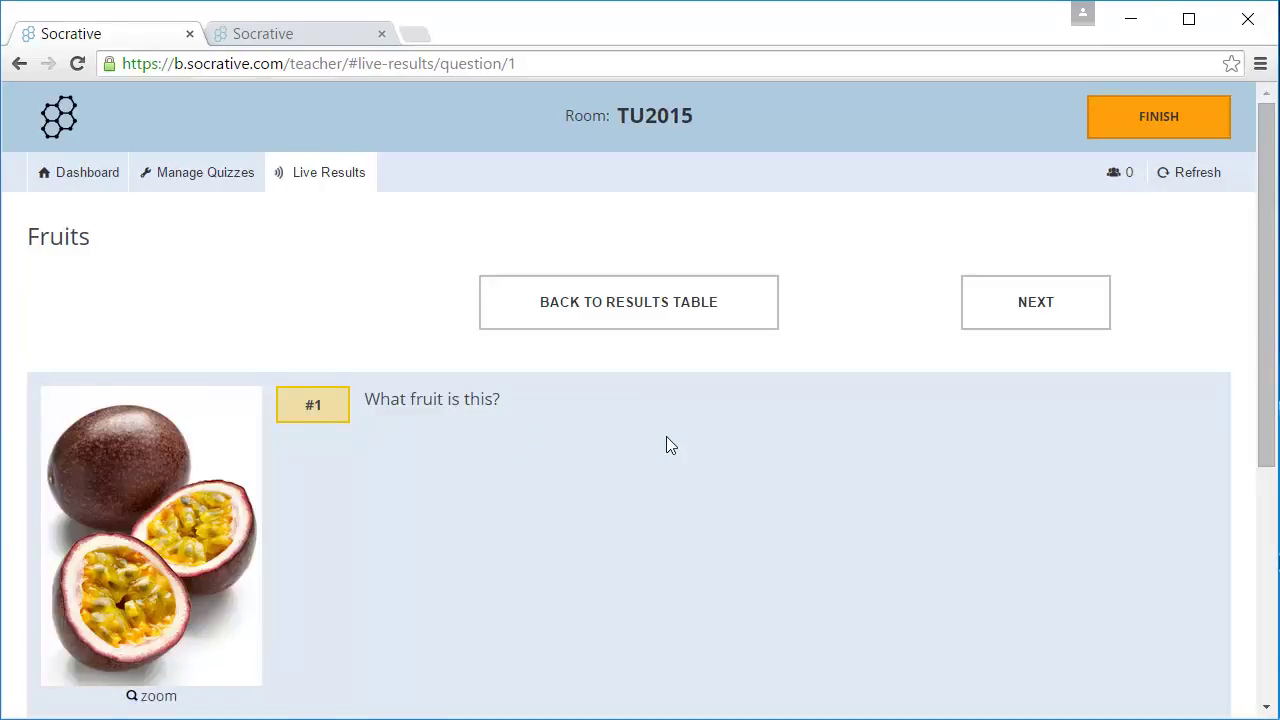
pyautogui.scroll(-3, 670, 445)
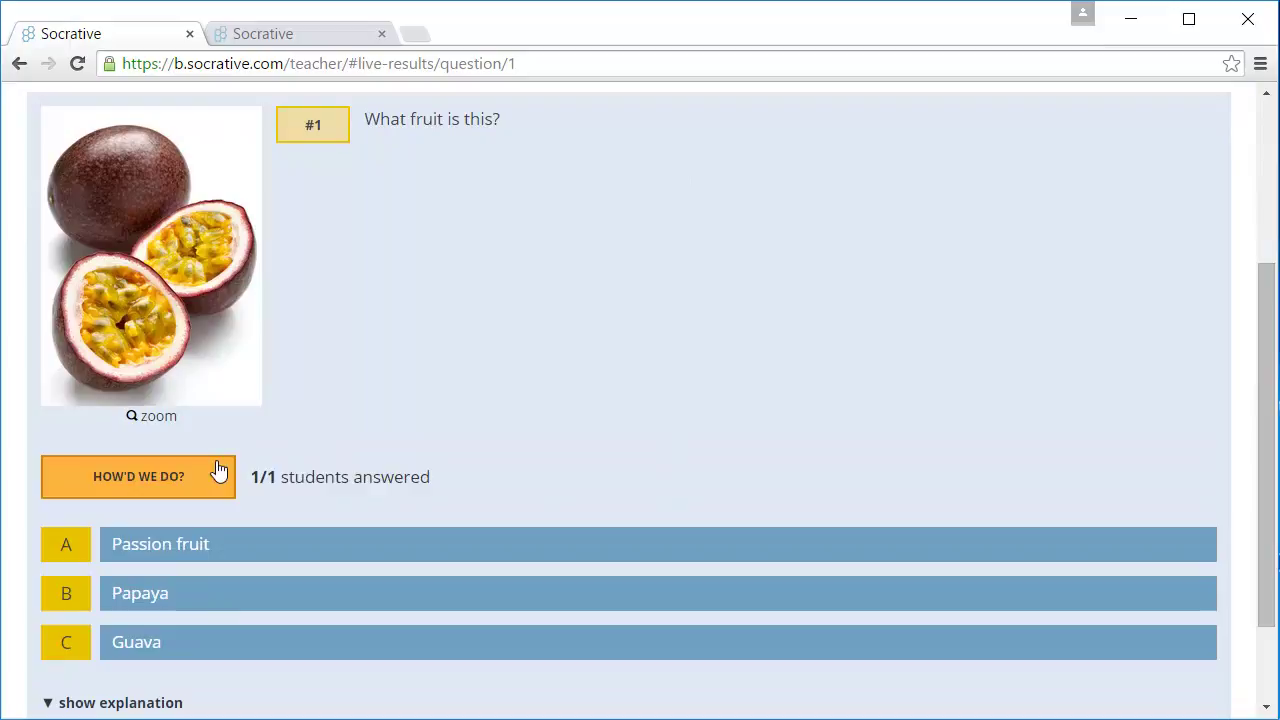
pyautogui.click(218, 470)
pyautogui.click(219, 471)
pyautogui.scroll(3, 596, 378)
pyautogui.click(609, 331)
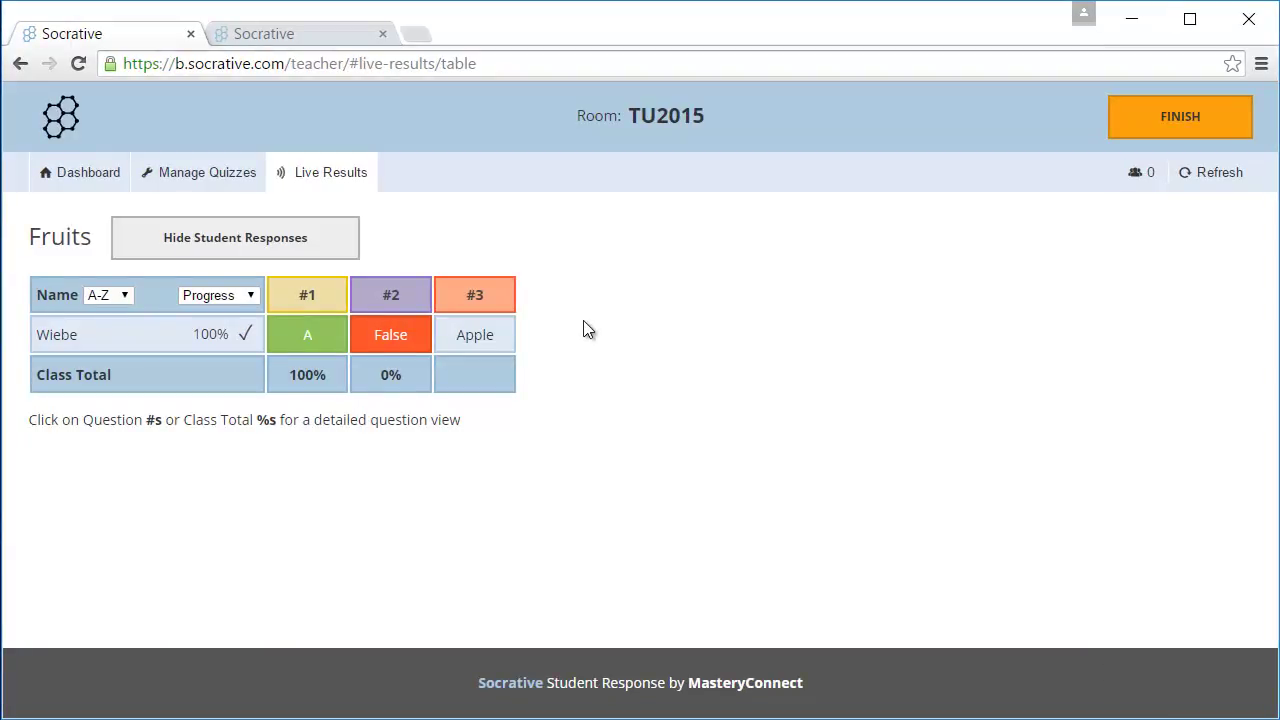
pyautogui.click(1153, 137)
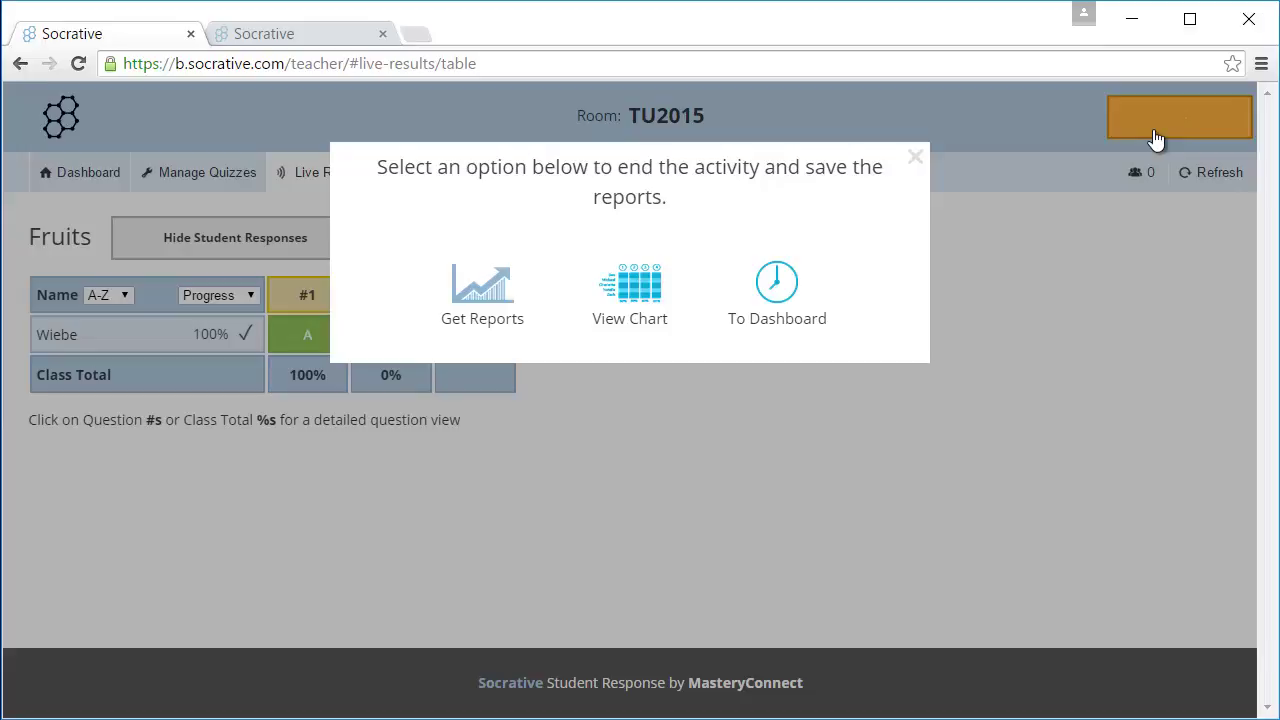
pyautogui.click(772, 328)
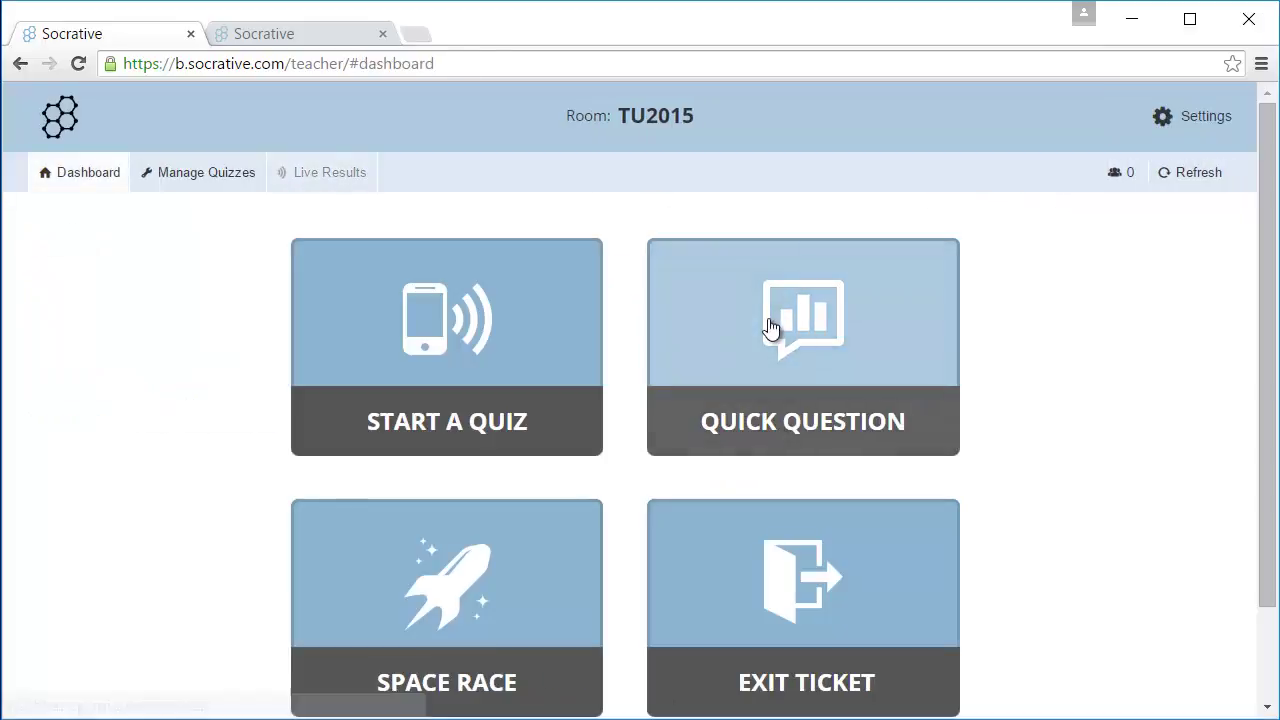